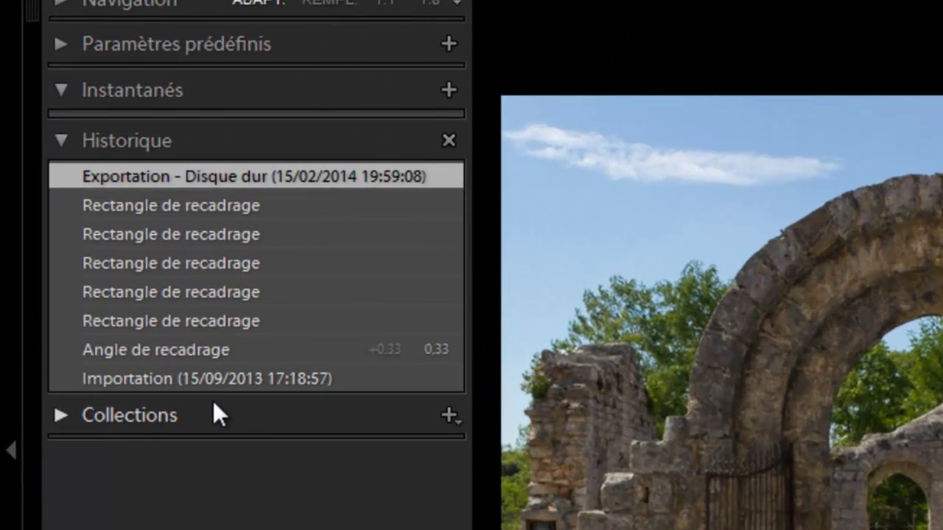
Return the photo to an earlier crop state in its history and clear the history list.
{"action": "left_click", "coordinate": [213, 324]}
{"action": "left_click", "coordinate": [211, 297]}
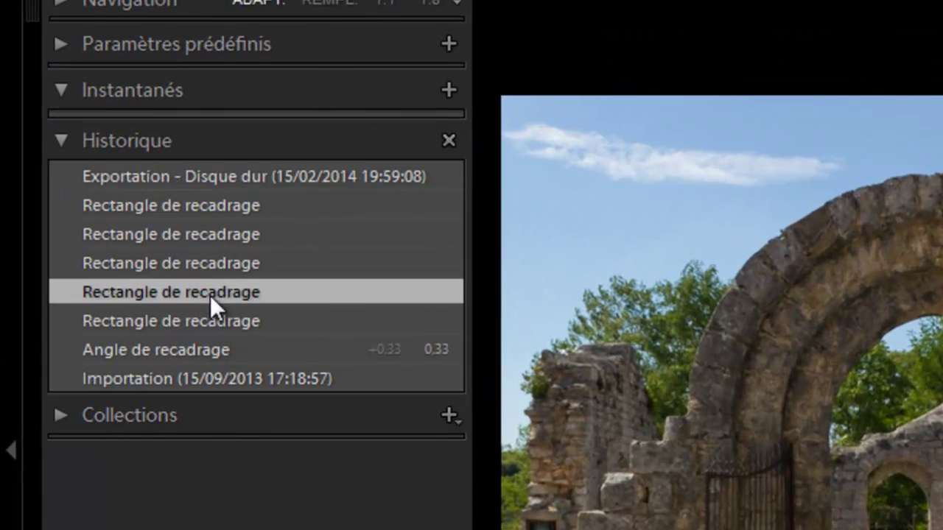
{"action": "left_click", "coordinate": [215, 266]}
{"action": "left_click", "coordinate": [447, 139]}
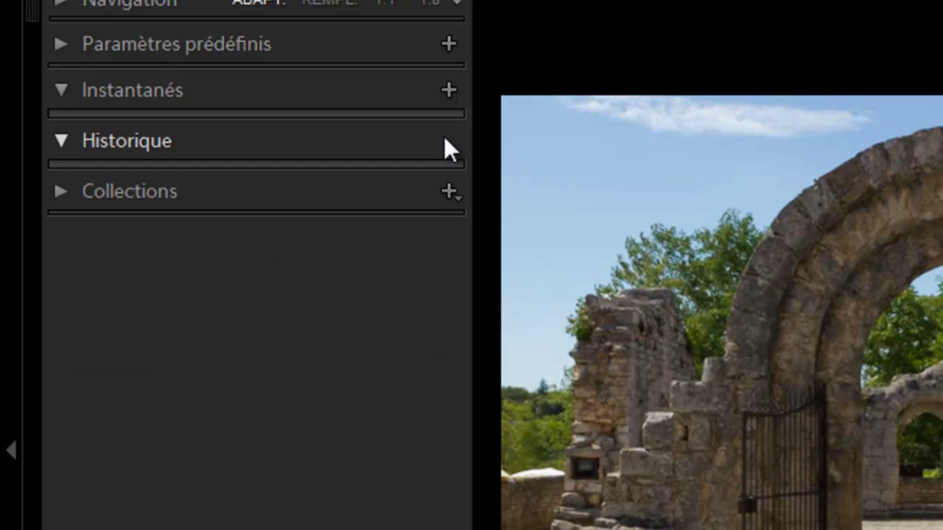
{"action": "left_click", "coordinate": [71, 140]}
{"action": "left_click", "coordinate": [68, 143]}
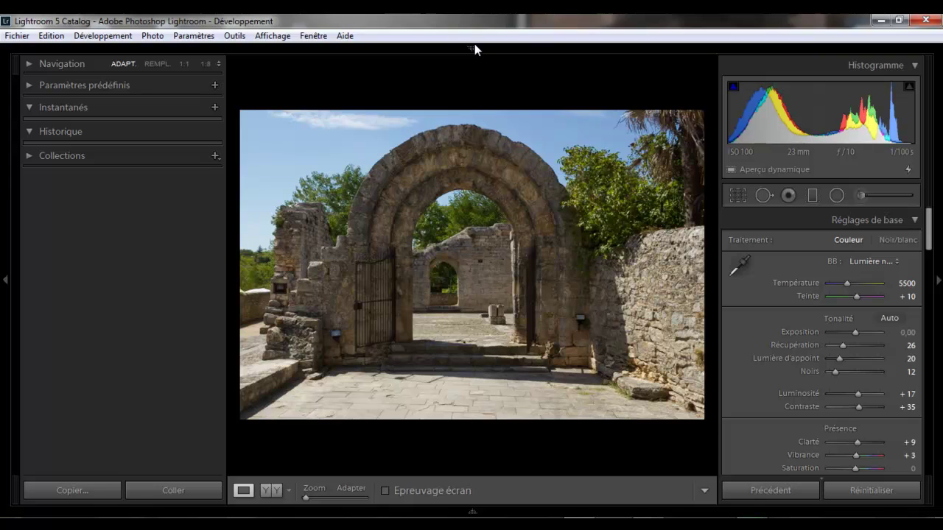
Reset all of the photo's develop settings and hide the panel column containing the history.
{"action": "mouse_move", "coordinate": [472, 47]}
{"action": "key", "text": "ctrl+shift+r"}
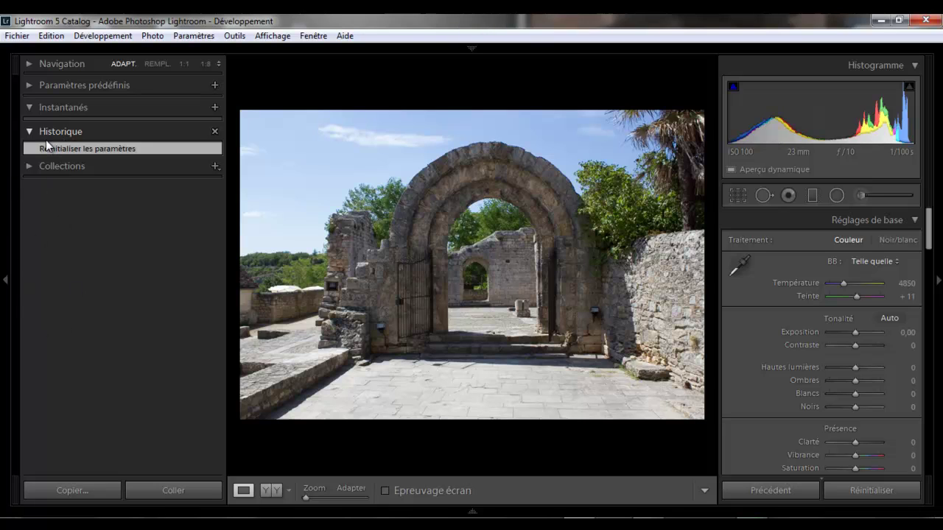
{"action": "left_click", "coordinate": [6, 281]}
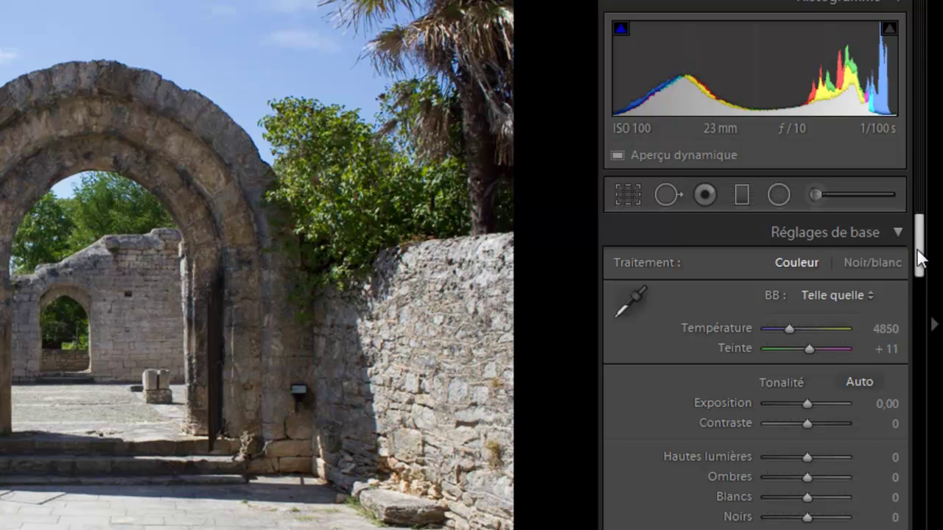
Enable the lens profile correction and chromatic aberration removal for the photo.
{"action": "mouse_move", "coordinate": [919, 258]}
{"action": "left_mouse_down"}
{"action": "mouse_move", "coordinate": [919, 509]}
{"action": "mouse_move", "coordinate": [929, 291]}
{"action": "mouse_move", "coordinate": [920, 242]}
{"action": "left_mouse_up"}
{"action": "scroll", "coordinate": [761, 442], "scroll_direction": "down", "scroll_amount": 15}
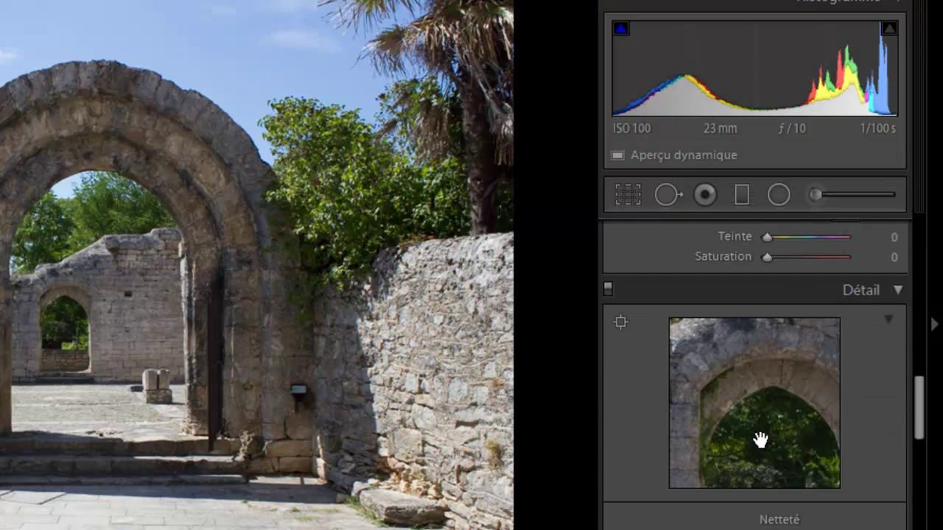
{"action": "scroll", "coordinate": [761, 449], "scroll_direction": "down", "scroll_amount": 5}
{"action": "scroll", "coordinate": [761, 456], "scroll_direction": "up", "scroll_amount": 8}
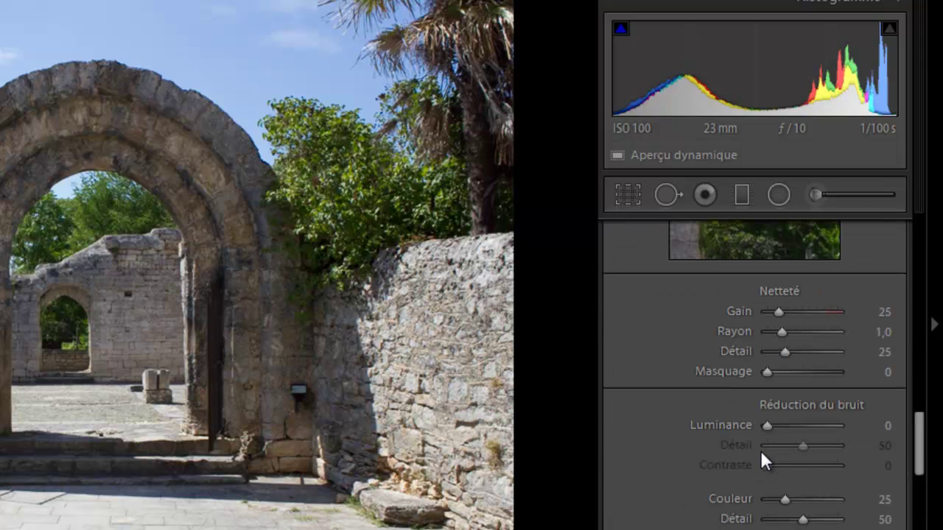
{"action": "scroll", "coordinate": [880, 467], "scroll_direction": "up", "scroll_amount": 3}
{"action": "scroll", "coordinate": [877, 467], "scroll_direction": "down", "scroll_amount": 8}
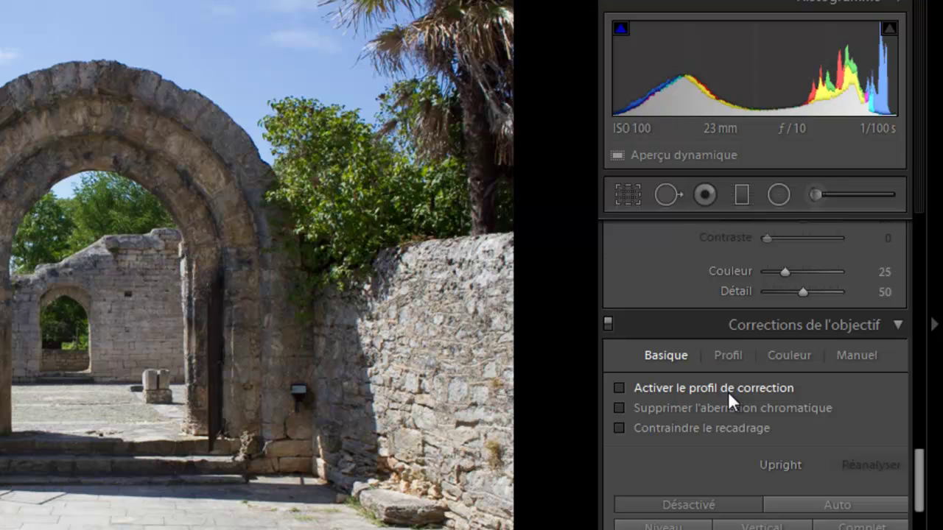
{"action": "left_click", "coordinate": [618, 387]}
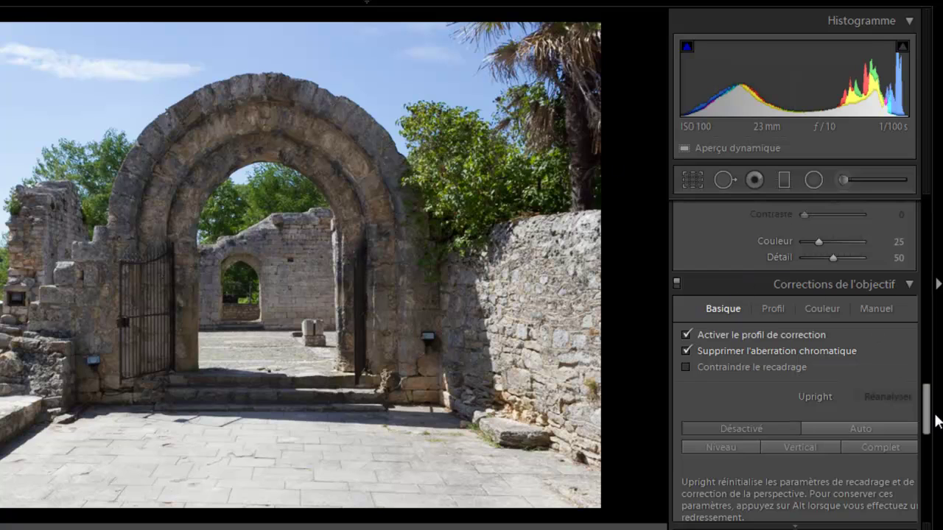
Sample the white balance on the white canopies beside the ruins, and resample it on the white cloud above the arch.
{"action": "left_click_drag", "start_coordinate": [927, 414], "coordinate": [925, 230]}
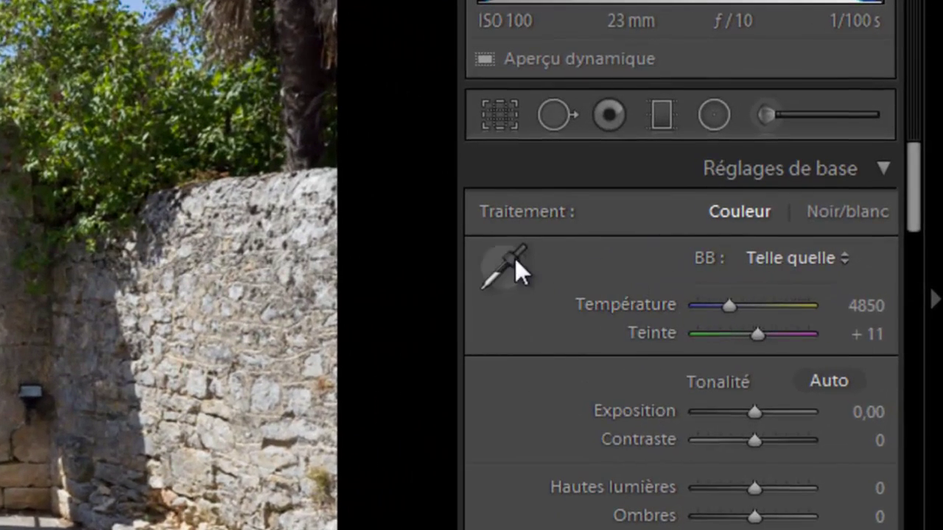
{"action": "left_click", "coordinate": [515, 259]}
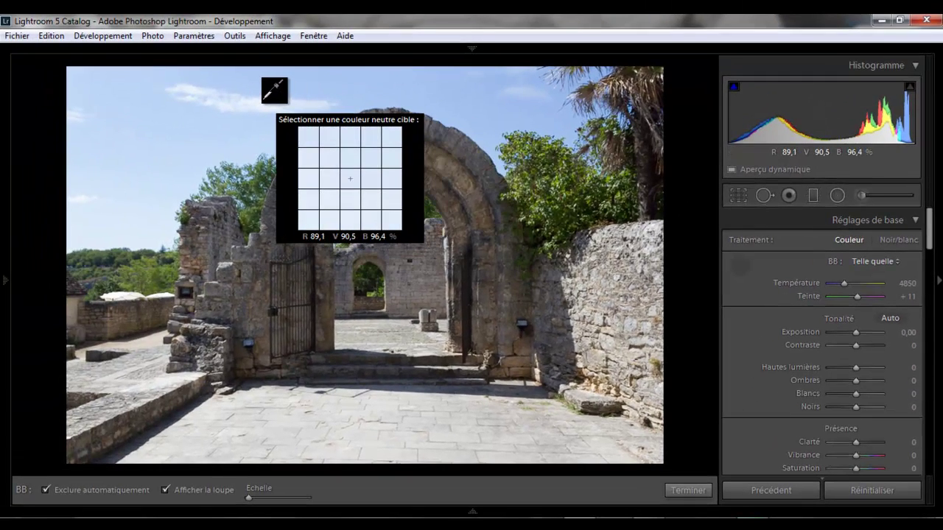
{"action": "left_click", "coordinate": [123, 297]}
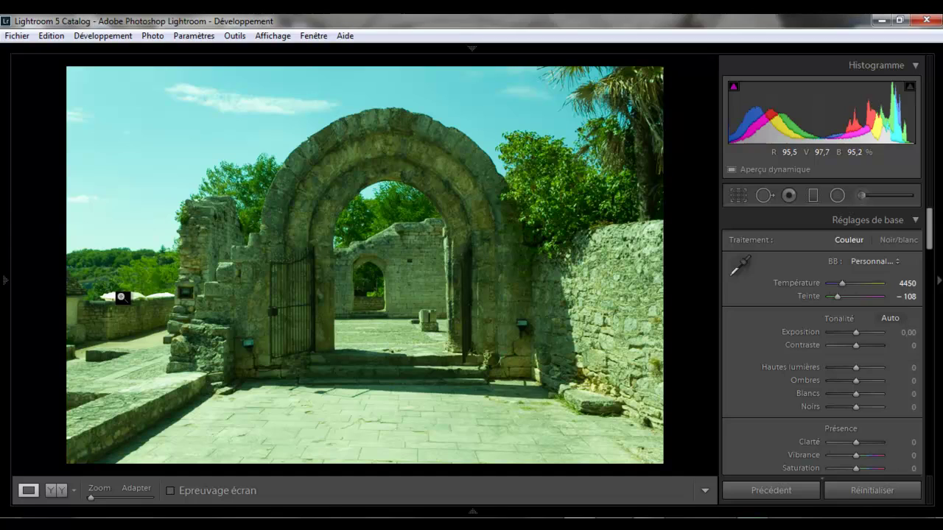
{"action": "left_click", "coordinate": [740, 267]}
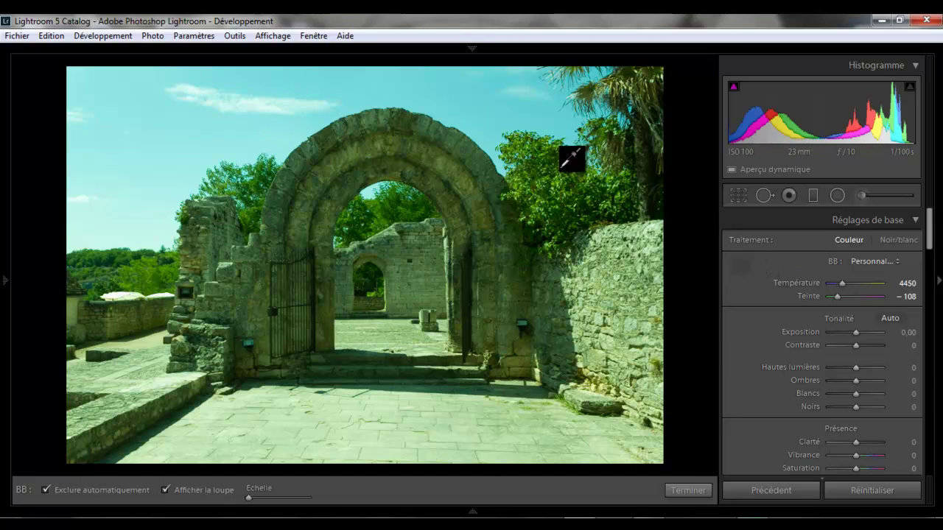
{"action": "left_click", "coordinate": [256, 106]}
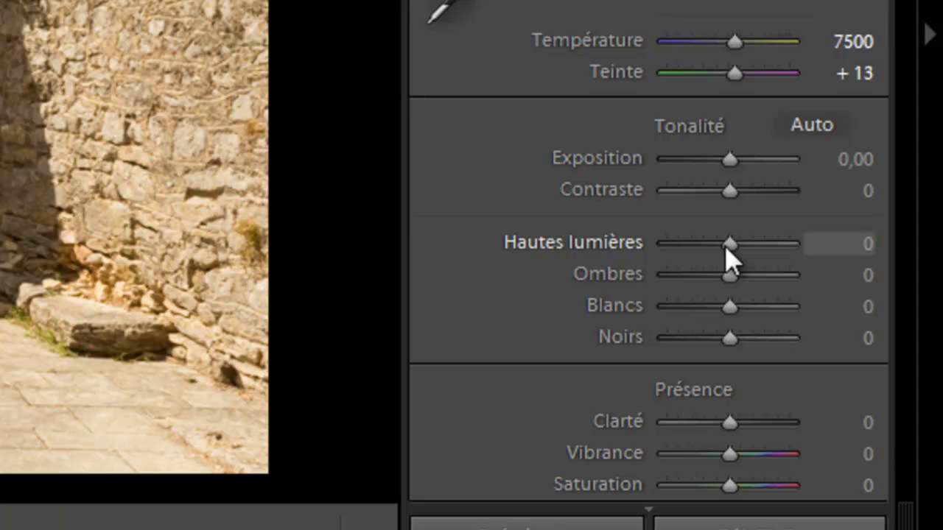
Set the highlights (Hautes lumières) to -9 and the shadows (Ombres) to +76.
{"action": "left_click_drag", "start_coordinate": [726, 247], "coordinate": [762, 258]}
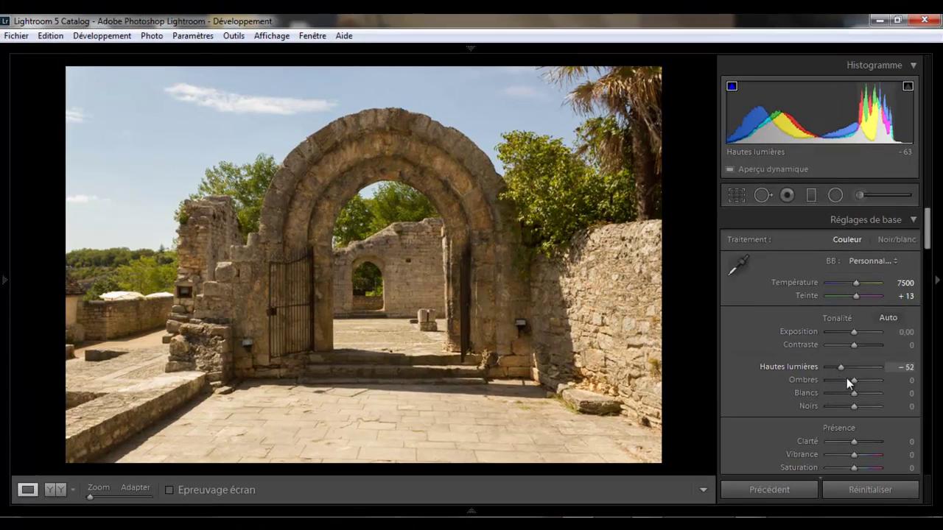
{"action": "left_click_drag", "start_coordinate": [846, 377], "coordinate": [849, 382]}
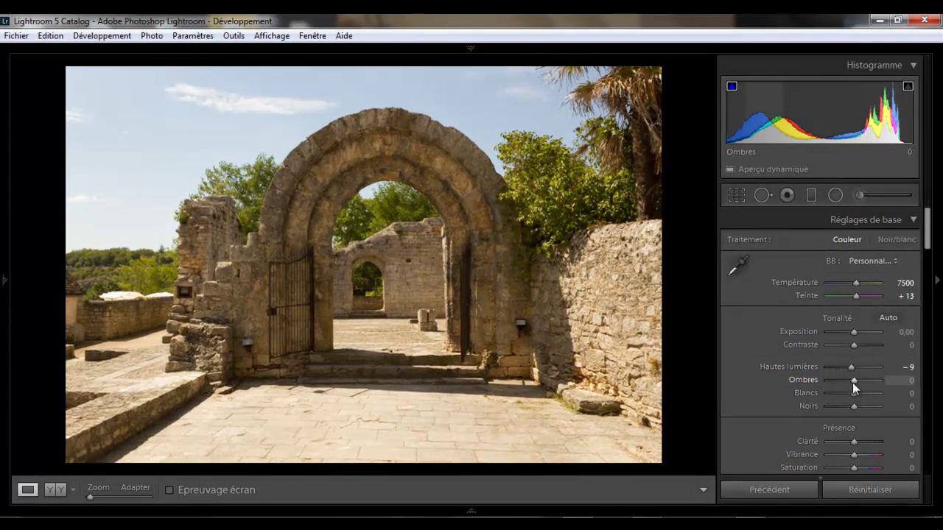
{"action": "left_click_drag", "start_coordinate": [852, 380], "coordinate": [883, 385]}
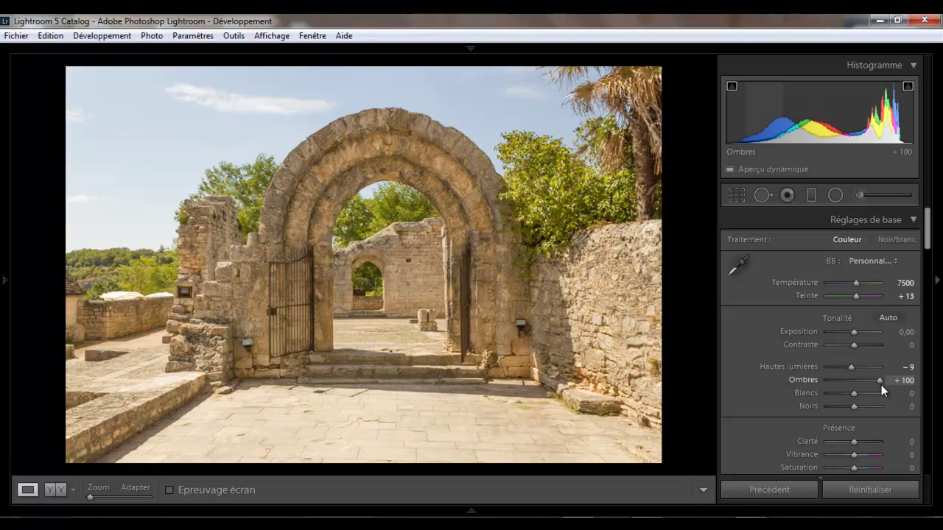
{"action": "left_click_drag", "start_coordinate": [880, 385], "coordinate": [863, 384]}
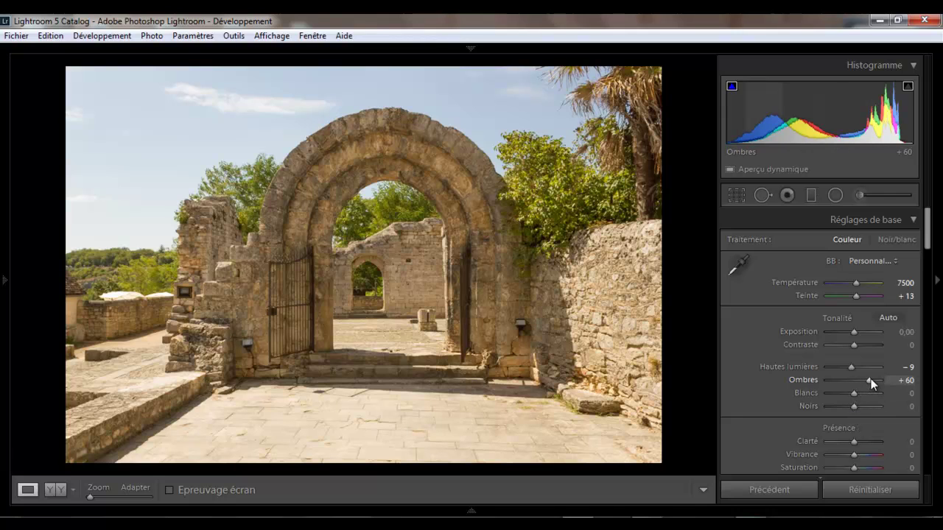
{"action": "mouse_move", "coordinate": [871, 378]}
{"action": "left_mouse_down"}
{"action": "mouse_move", "coordinate": [851, 381]}
{"action": "mouse_move", "coordinate": [875, 364]}
{"action": "left_mouse_up"}
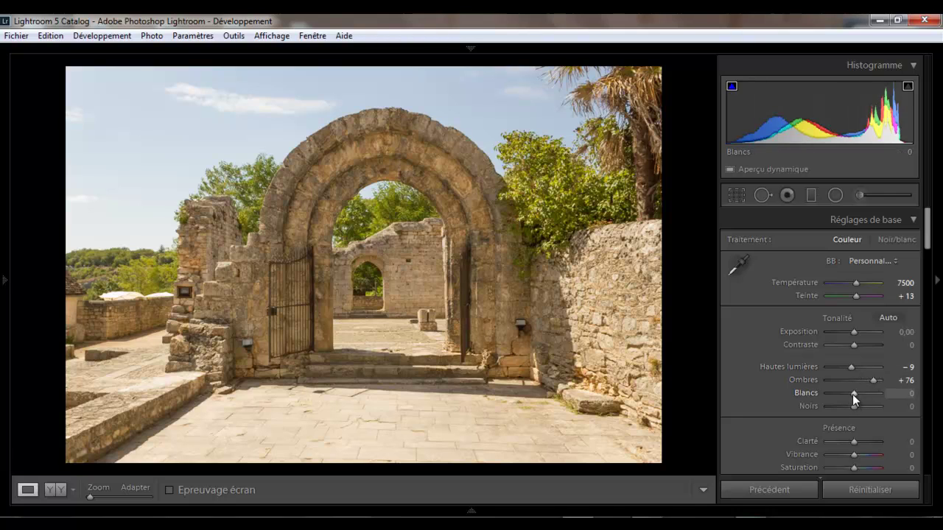
Set the whites (Blancs) to -23, the blacks (Noirs) to +31 and the exposure to -0.47.
{"action": "left_click_drag", "start_coordinate": [852, 394], "coordinate": [846, 394]}
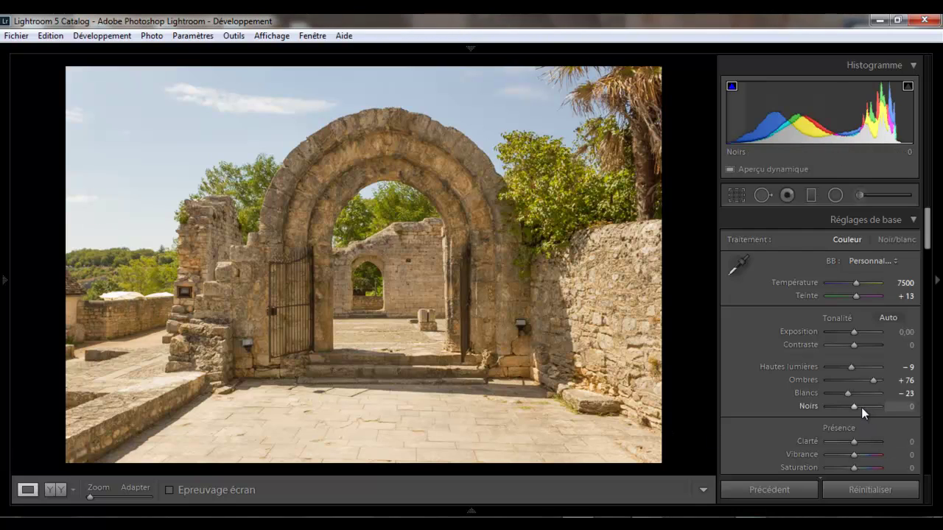
{"action": "left_click_drag", "start_coordinate": [857, 407], "coordinate": [861, 407]}
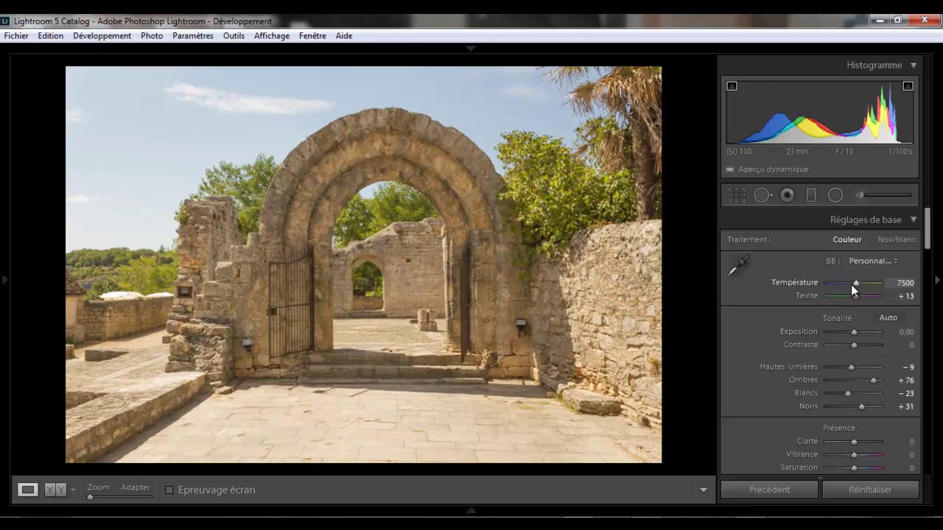
{"action": "mouse_move", "coordinate": [853, 334]}
{"action": "left_mouse_down"}
{"action": "mouse_move", "coordinate": [857, 341]}
{"action": "mouse_move", "coordinate": [851, 331]}
{"action": "left_mouse_up"}
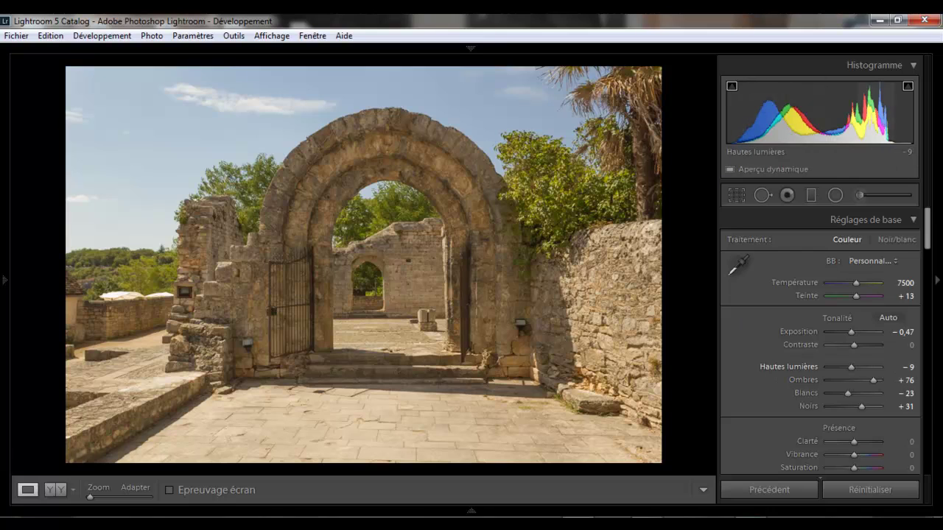
Set the clarity (Clarté) to +39 and the vibrance to +9.
{"action": "scroll", "coordinate": [877, 313], "scroll_direction": "down", "scroll_amount": 4}
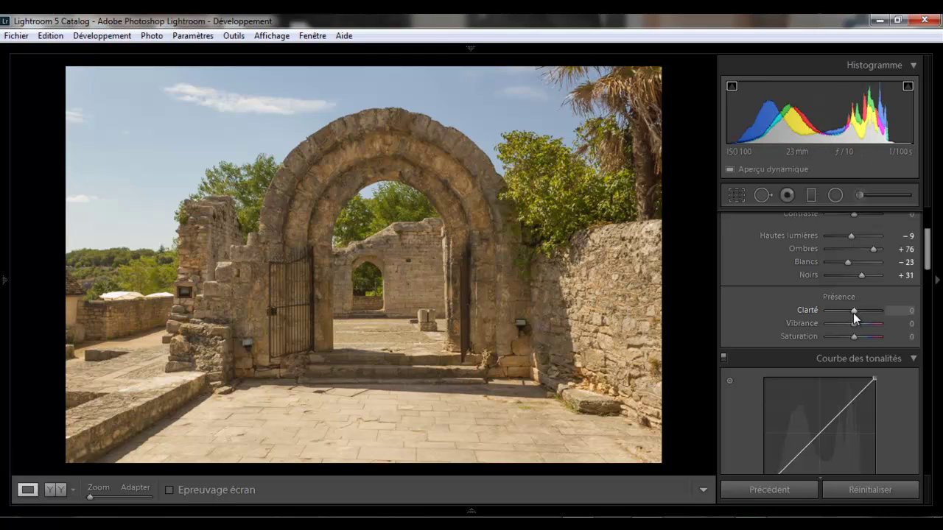
{"action": "left_click_drag", "start_coordinate": [852, 311], "coordinate": [863, 318]}
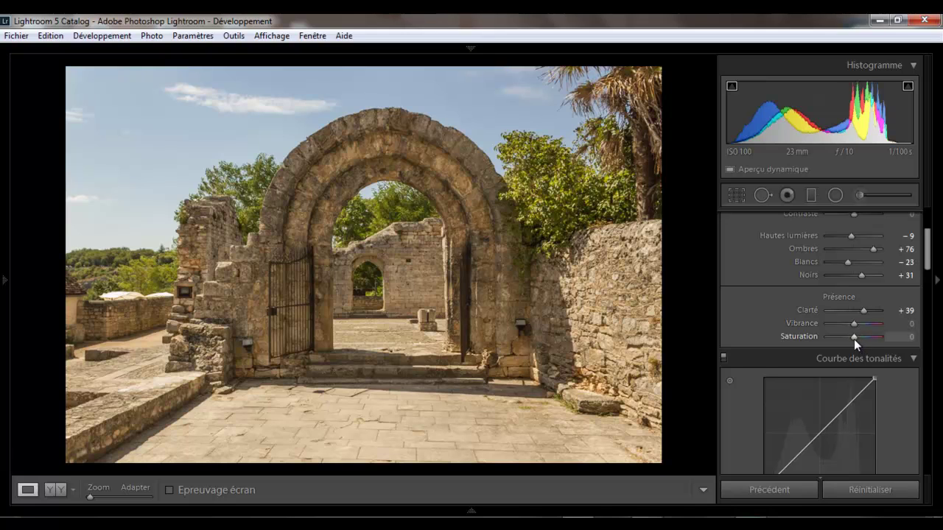
{"action": "mouse_move", "coordinate": [854, 338]}
{"action": "left_mouse_down"}
{"action": "mouse_move", "coordinate": [870, 340]}
{"action": "mouse_move", "coordinate": [829, 330]}
{"action": "mouse_move", "coordinate": [855, 333]}
{"action": "left_mouse_up"}
{"action": "left_click_drag", "start_coordinate": [854, 325], "coordinate": [856, 324]}
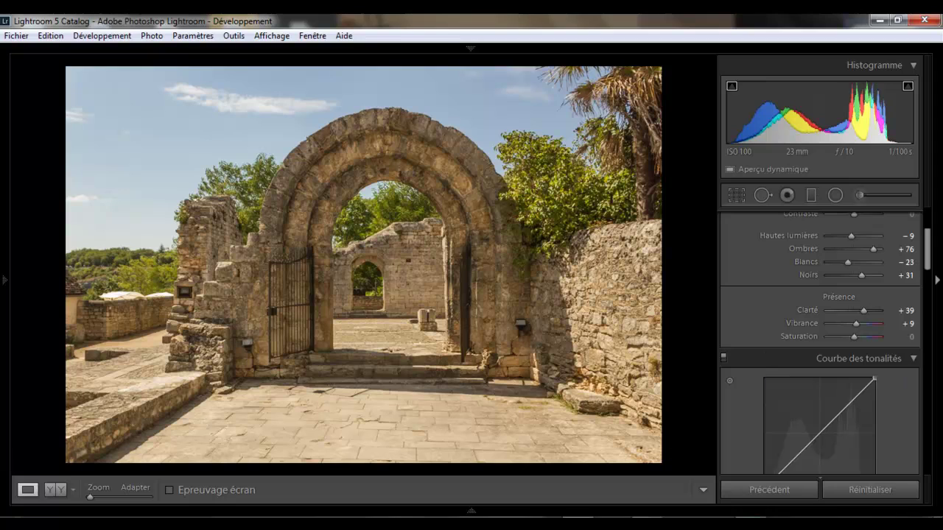
Apply the medium contrast preset (Contraste moyen) to the point curve.
{"action": "left_click_drag", "start_coordinate": [928, 254], "coordinate": [926, 281]}
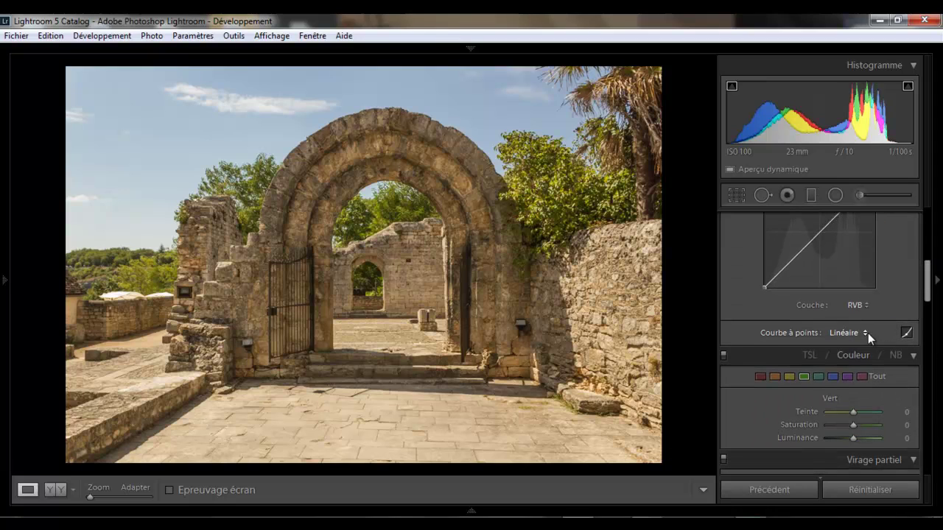
{"action": "left_click", "coordinate": [865, 333]}
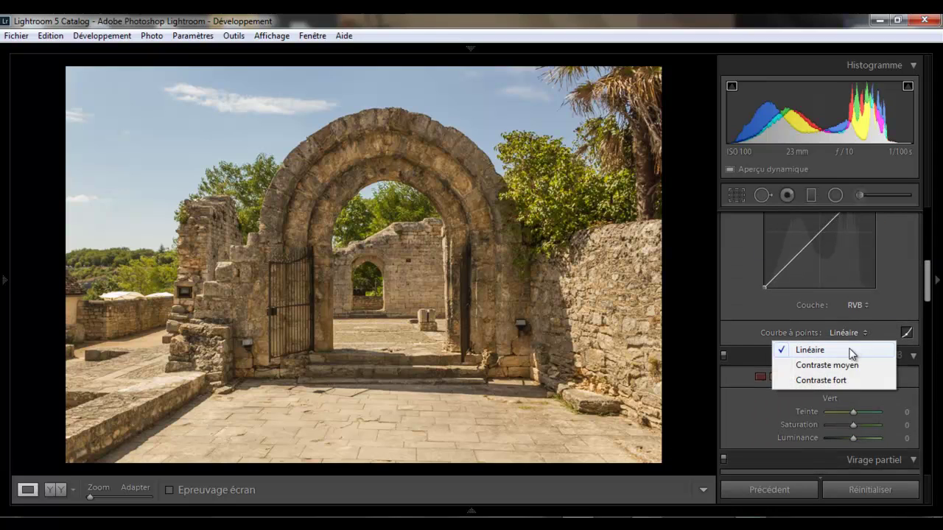
{"action": "left_click", "coordinate": [843, 367]}
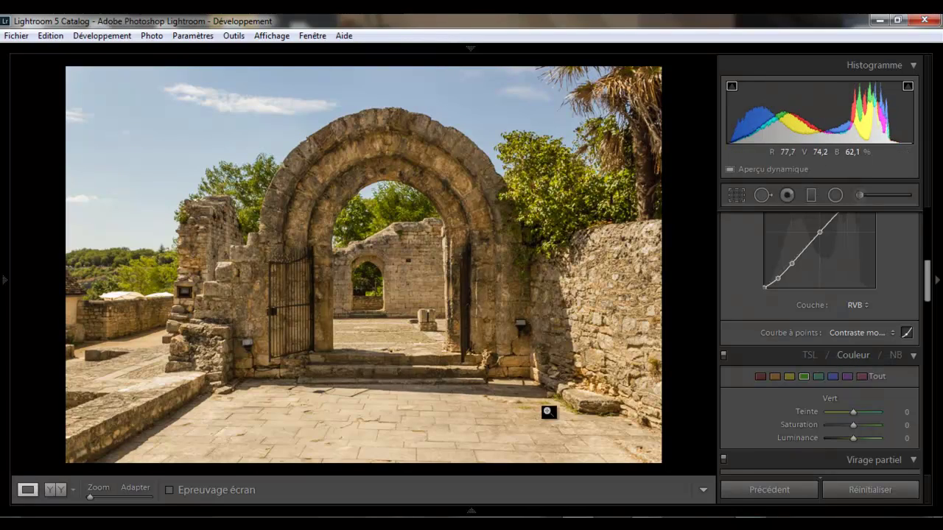
Compare the photo side by side before and after the adjustments, and return to the single-image view.
{"action": "left_click_drag", "start_coordinate": [930, 289], "coordinate": [928, 230]}
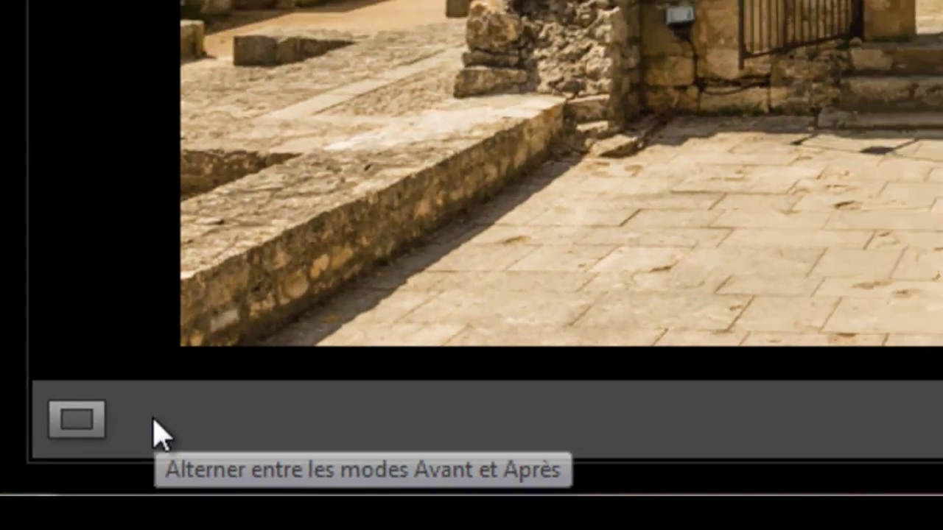
{"action": "left_click", "coordinate": [177, 409]}
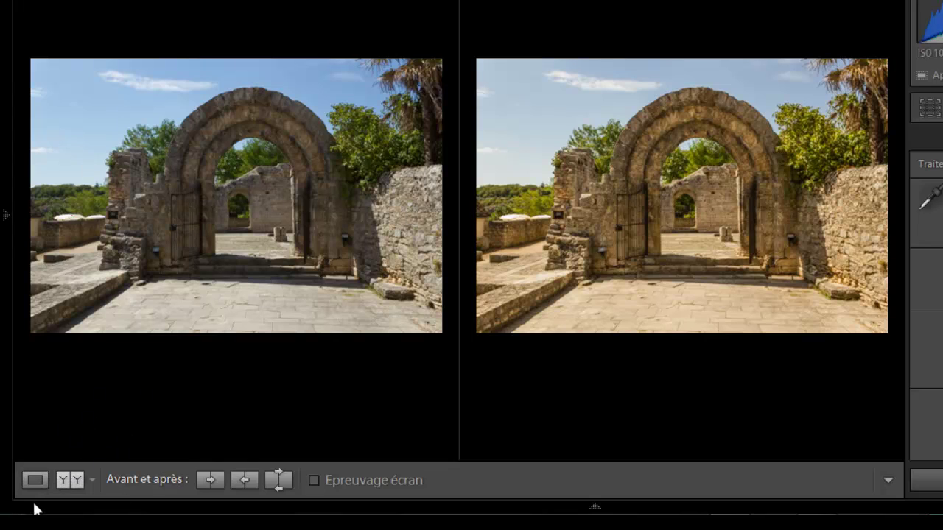
{"action": "left_click", "coordinate": [34, 480]}
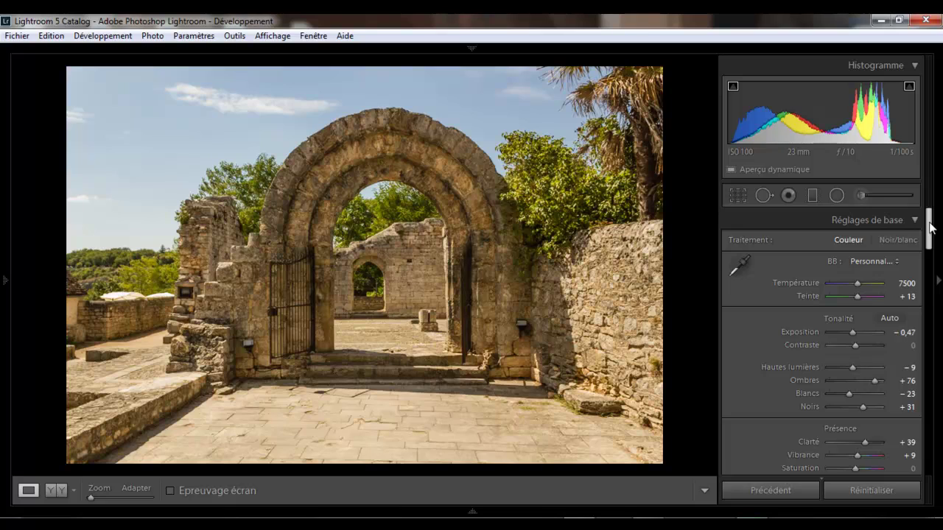
Lower the luminance of the blue tones to -46 in the colour adjustments.
{"action": "left_click_drag", "start_coordinate": [930, 228], "coordinate": [939, 290]}
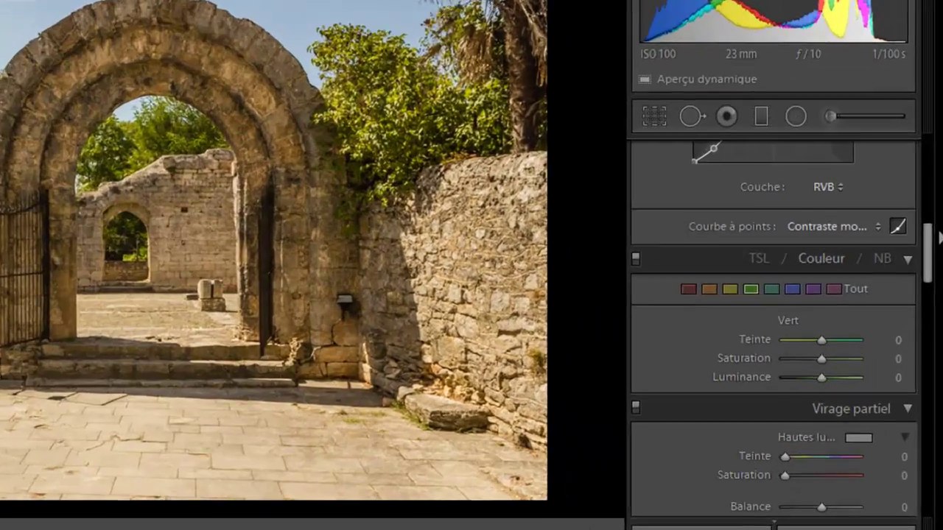
{"action": "mouse_move", "coordinate": [931, 284]}
{"action": "left_mouse_down"}
{"action": "mouse_move", "coordinate": [935, 322]}
{"action": "mouse_move", "coordinate": [932, 288]}
{"action": "left_mouse_up"}
{"action": "left_click_drag", "start_coordinate": [935, 193], "coordinate": [934, 189]}
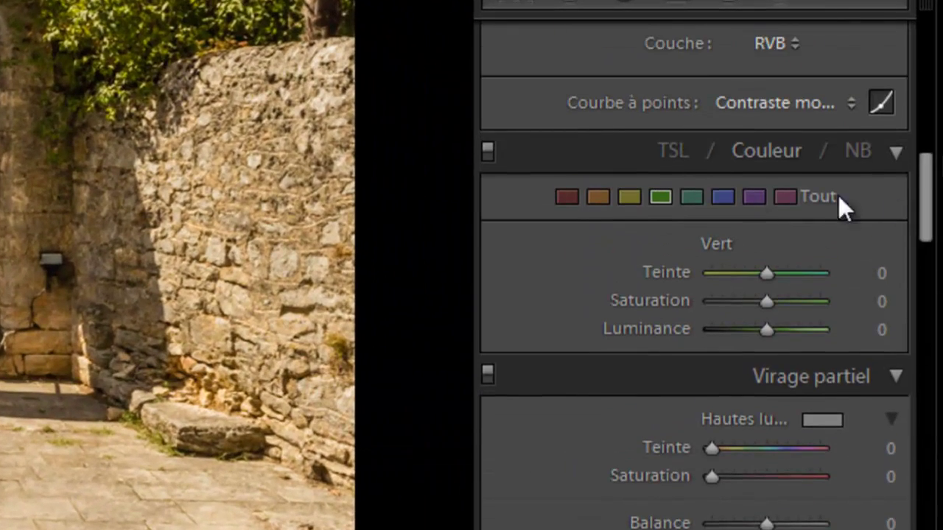
{"action": "left_click", "coordinate": [724, 197]}
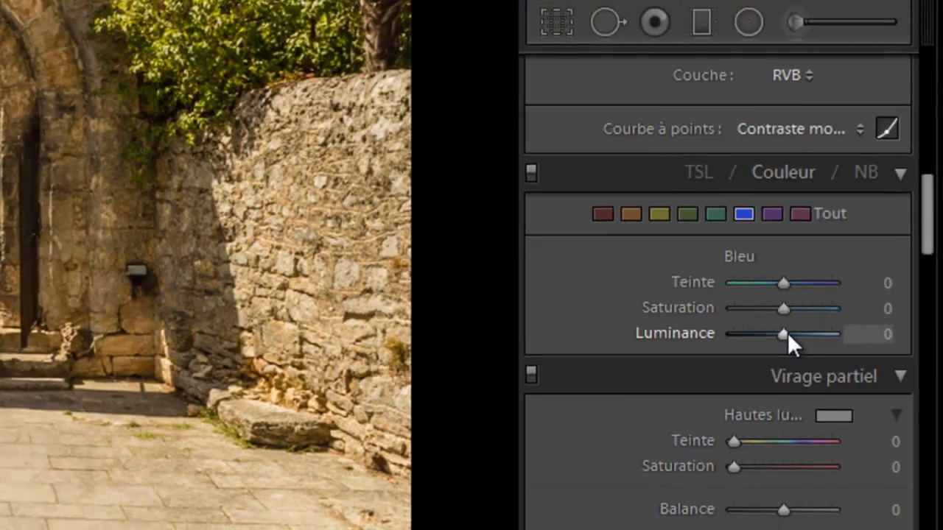
{"action": "left_click_drag", "start_coordinate": [779, 330], "coordinate": [741, 334]}
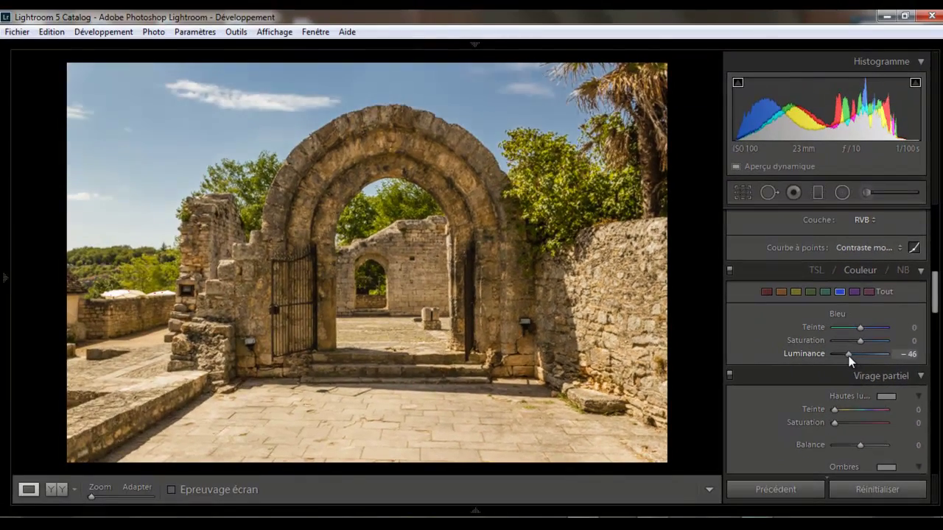
Set the blue tones' luminance to -30 and their saturation to +30 in the colour adjustments.
{"action": "left_click_drag", "start_coordinate": [850, 354], "coordinate": [867, 343]}
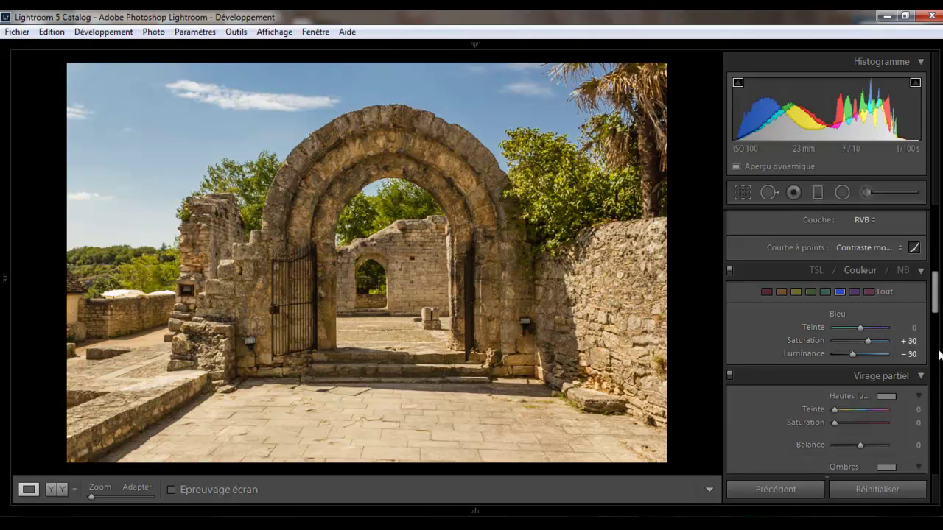
Point the detail zoom preview at the wall lamp and at the stones on the arch's upper left curve.
{"action": "left_click_drag", "start_coordinate": [935, 299], "coordinate": [939, 349]}
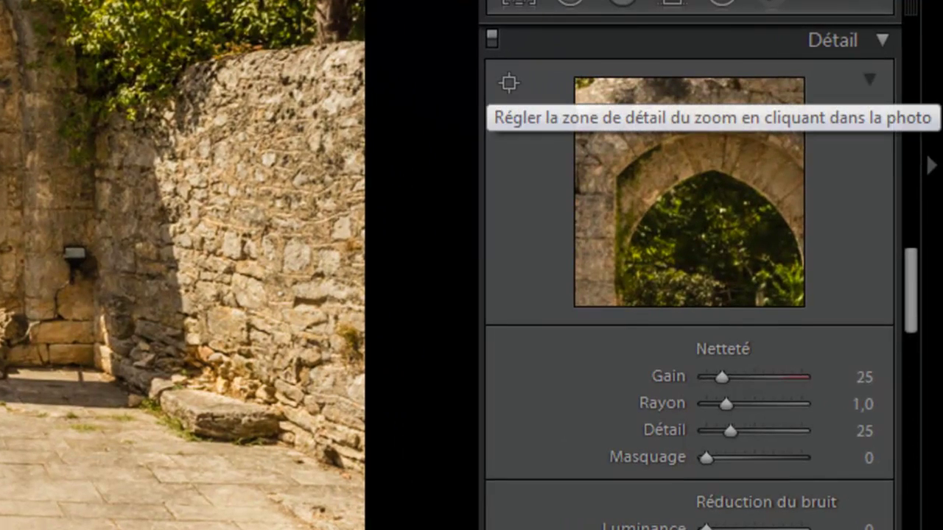
{"action": "left_click", "coordinate": [507, 82]}
{"action": "left_click", "coordinate": [86, 263]}
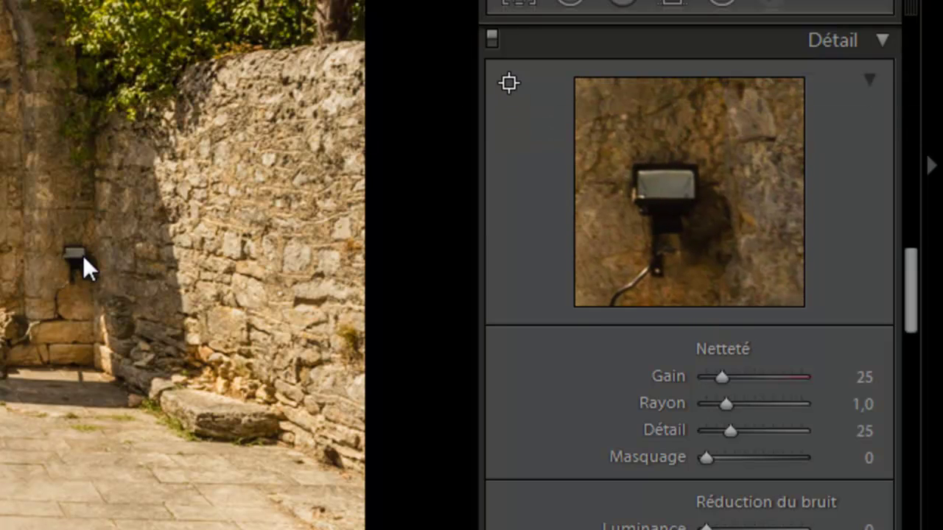
{"action": "left_click", "coordinate": [91, 252]}
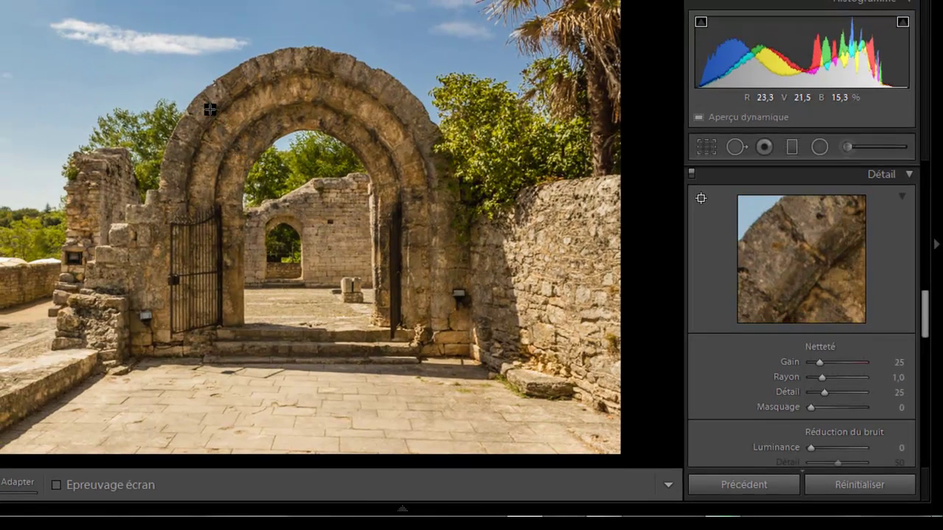
{"action": "left_click", "coordinate": [244, 86]}
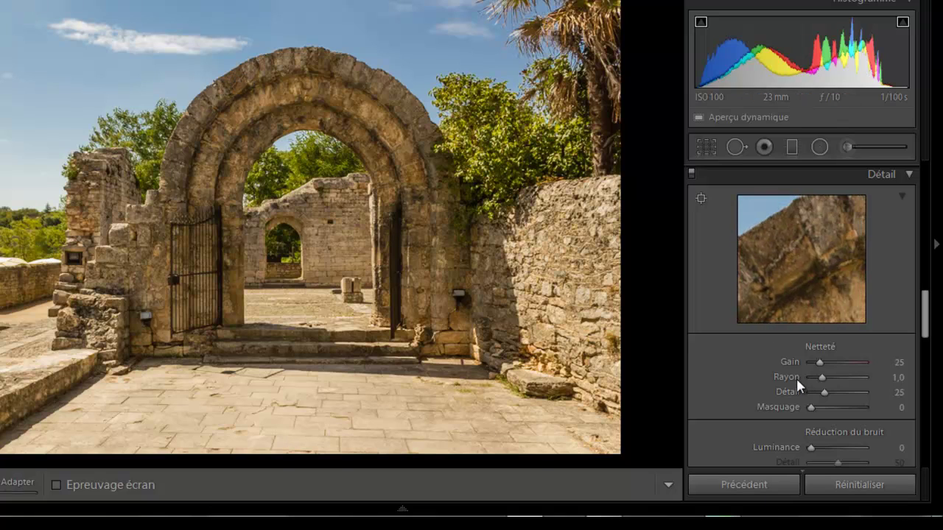
{"action": "left_click", "coordinate": [700, 199]}
Sharpen the photo with an amount (Gain) of 46, a radius (Rayon) of 1,1 and an edge mask (Masquage) of 85.
{"action": "mouse_move", "coordinate": [834, 368]}
{"action": "left_mouse_down"}
{"action": "mouse_move", "coordinate": [814, 365]}
{"action": "mouse_move", "coordinate": [844, 366]}
{"action": "mouse_move", "coordinate": [828, 364]}
{"action": "left_mouse_up"}
{"action": "left_click_drag", "start_coordinate": [821, 381], "coordinate": [824, 378]}
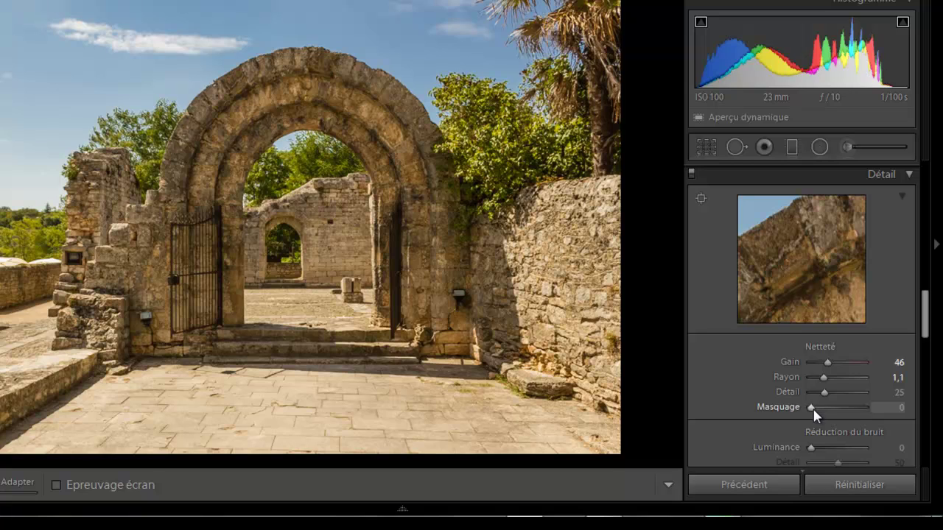
{"action": "key", "text": "alt"}
{"action": "left_click", "coordinate": [810, 407], "text": "alt"}
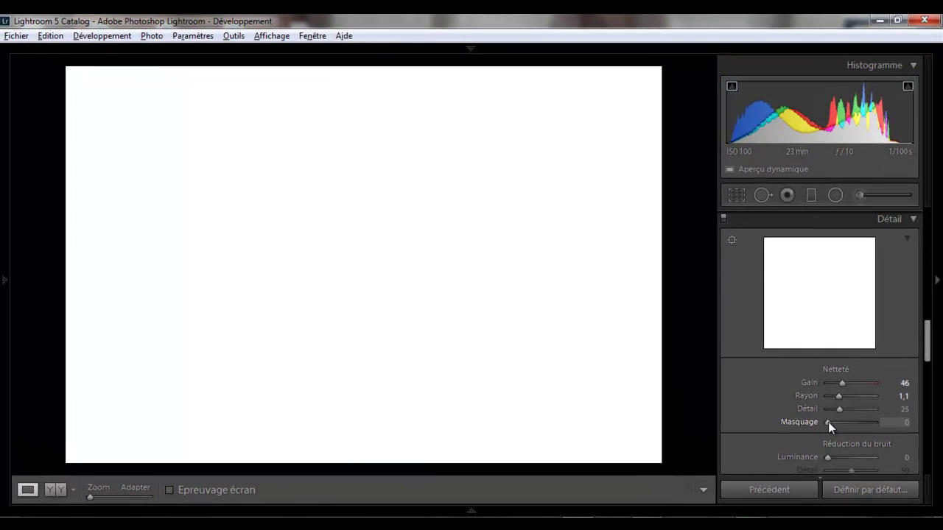
{"action": "left_click_drag", "start_coordinate": [828, 422], "coordinate": [869, 421]}
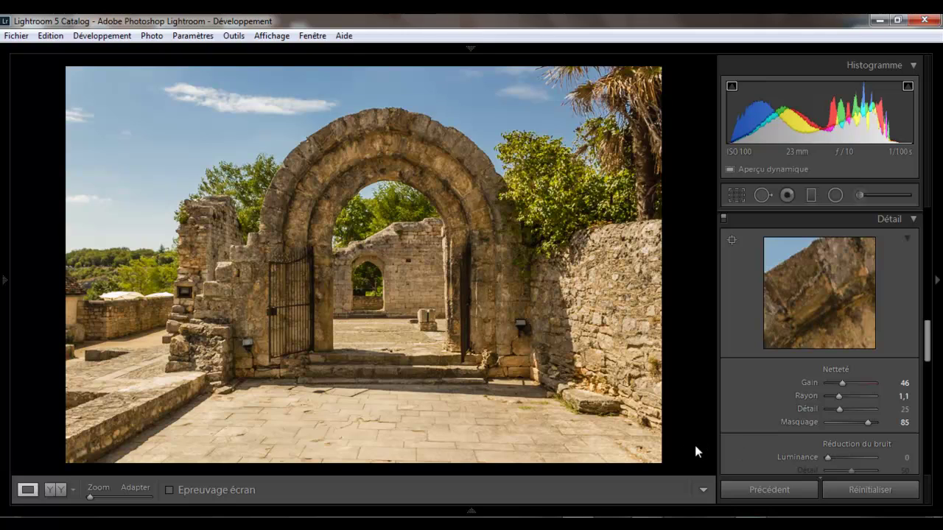
Set the whites (Blancs) to -17 and the blacks (Noirs) to +12, checking the clipping preview.
{"action": "left_click_drag", "start_coordinate": [933, 326], "coordinate": [938, 236]}
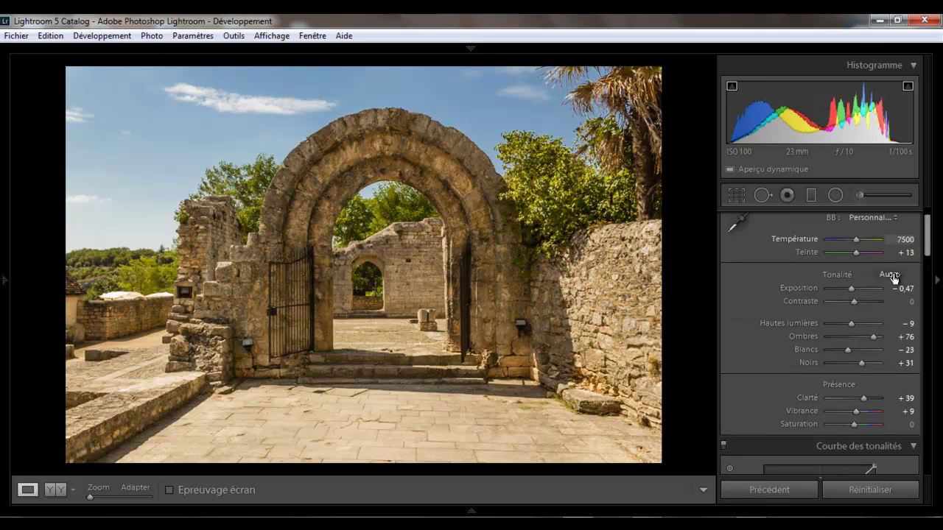
{"action": "left_click", "coordinate": [846, 353], "text": "alt"}
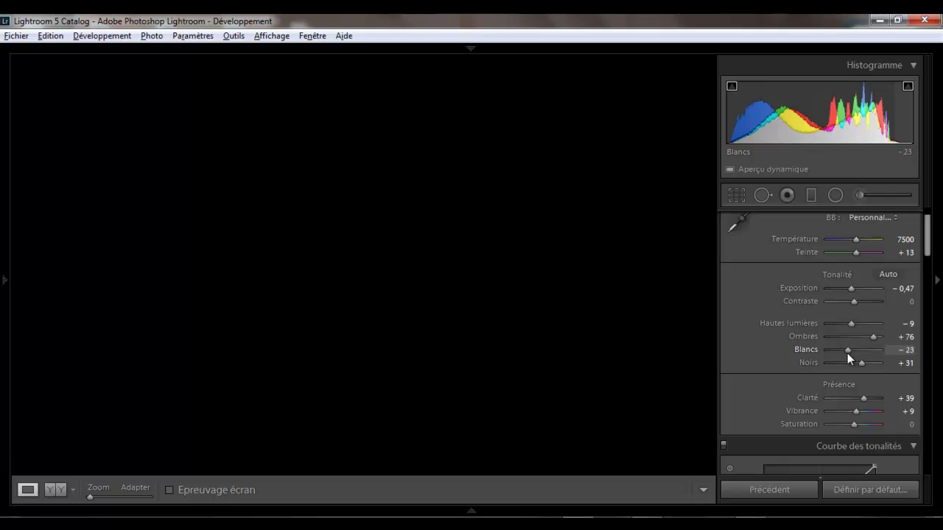
{"action": "left_click_drag", "start_coordinate": [847, 353], "coordinate": [858, 368]}
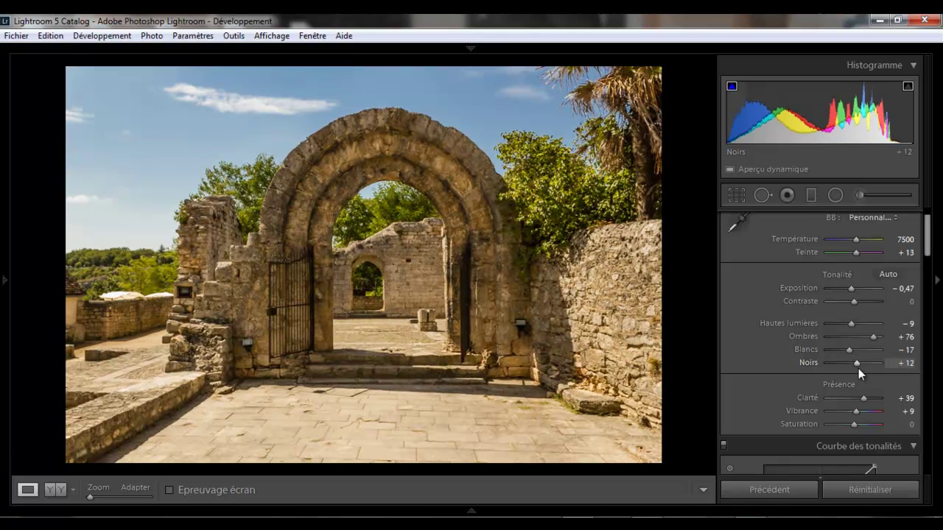
Compare the photo before and after, and examine the foliage and the stonework inside the arch at 1:1.
{"action": "left_click", "coordinate": [58, 492]}
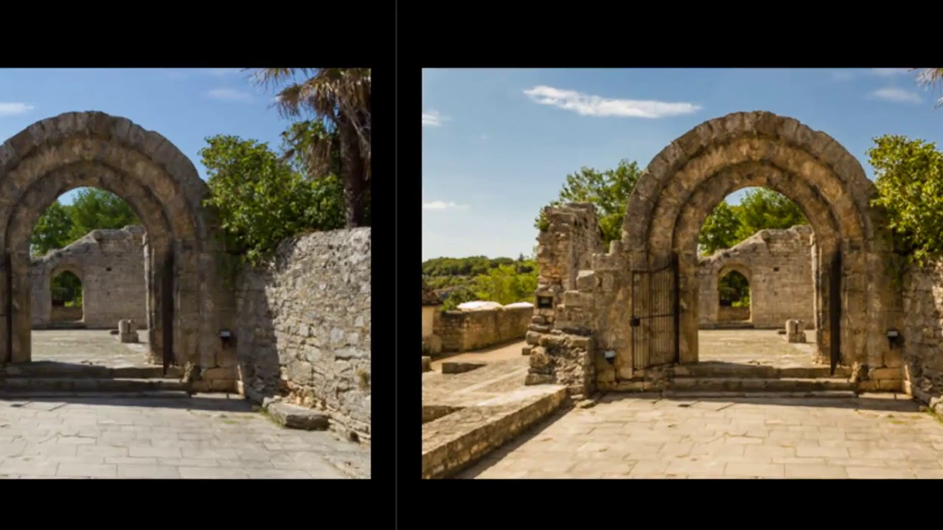
{"action": "key", "text": "y"}
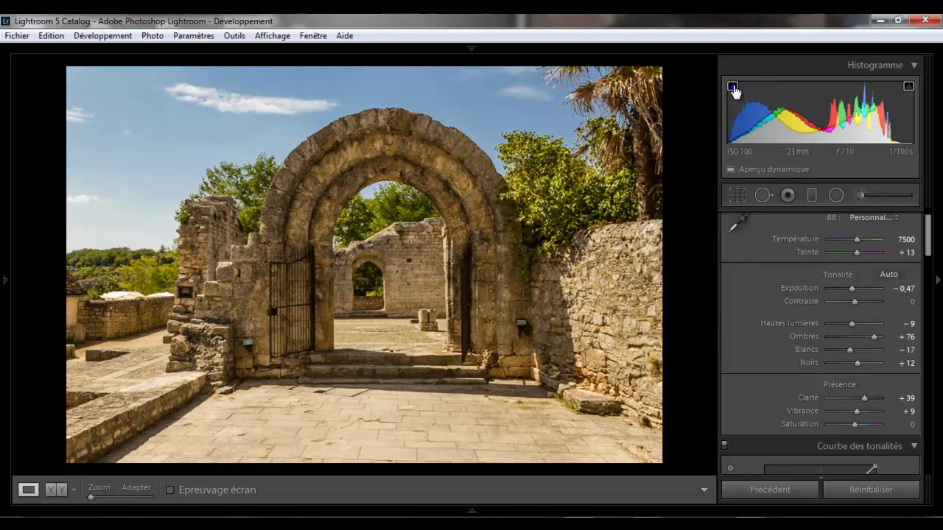
{"action": "left_click", "coordinate": [577, 223]}
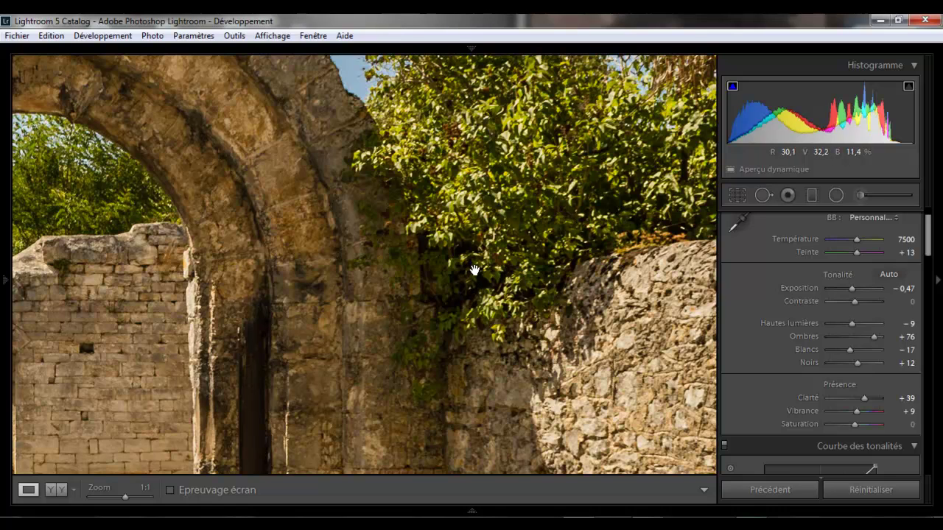
{"action": "left_click_drag", "start_coordinate": [606, 207], "coordinate": [370, 332]}
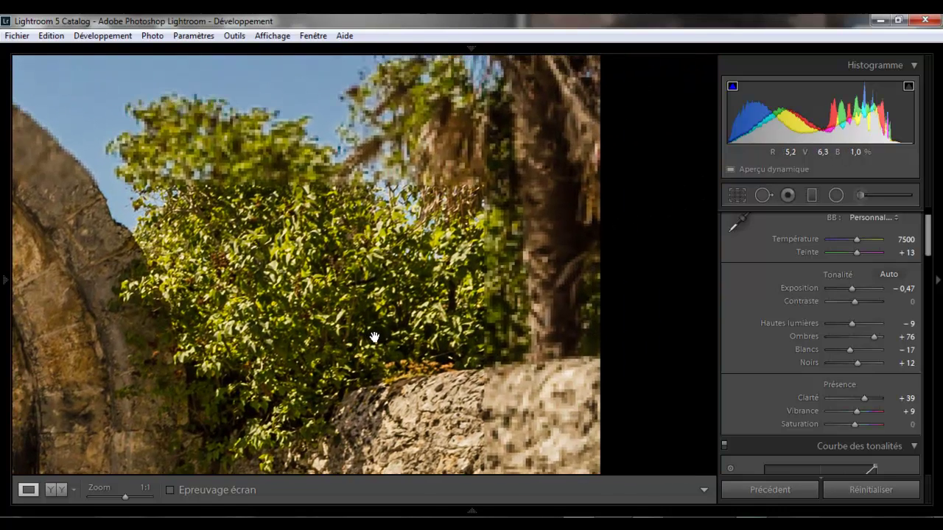
{"action": "left_click", "coordinate": [368, 340]}
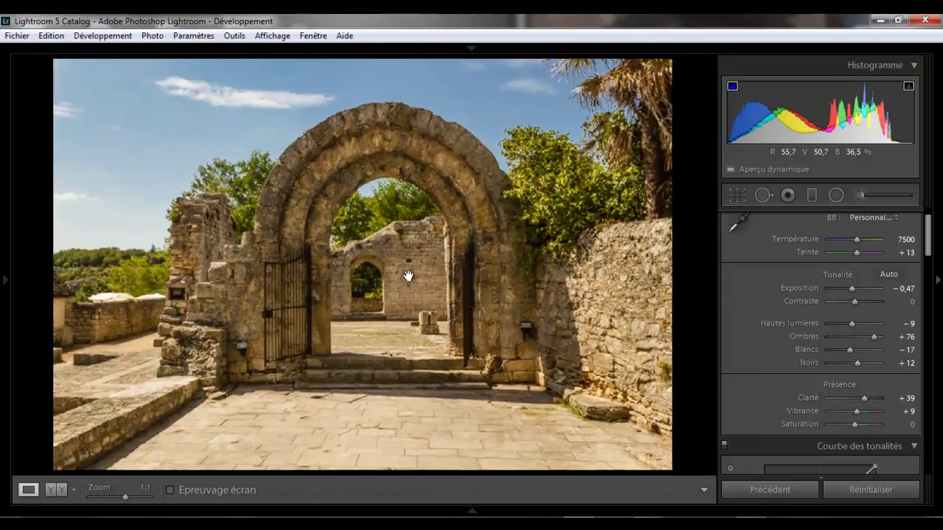
{"action": "left_click", "coordinate": [408, 276]}
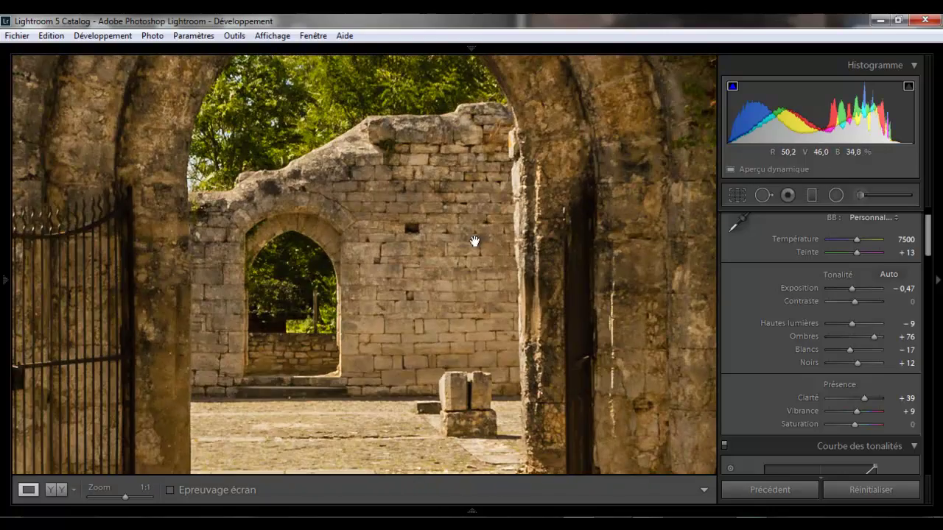
{"action": "left_click", "coordinate": [390, 385]}
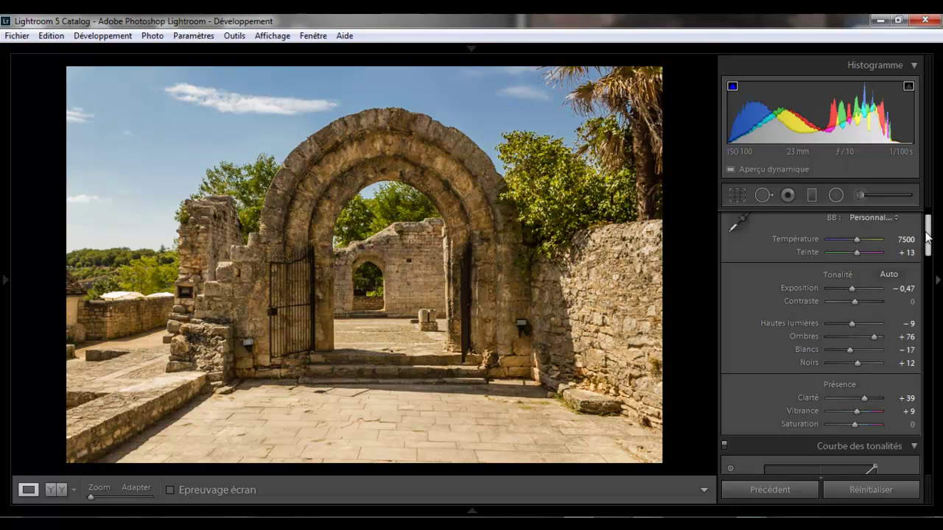
Try different post-crop vignetting amounts (Gain) in the effects settings and return the amount to 0.
{"action": "left_click_drag", "start_coordinate": [927, 235], "coordinate": [928, 367]}
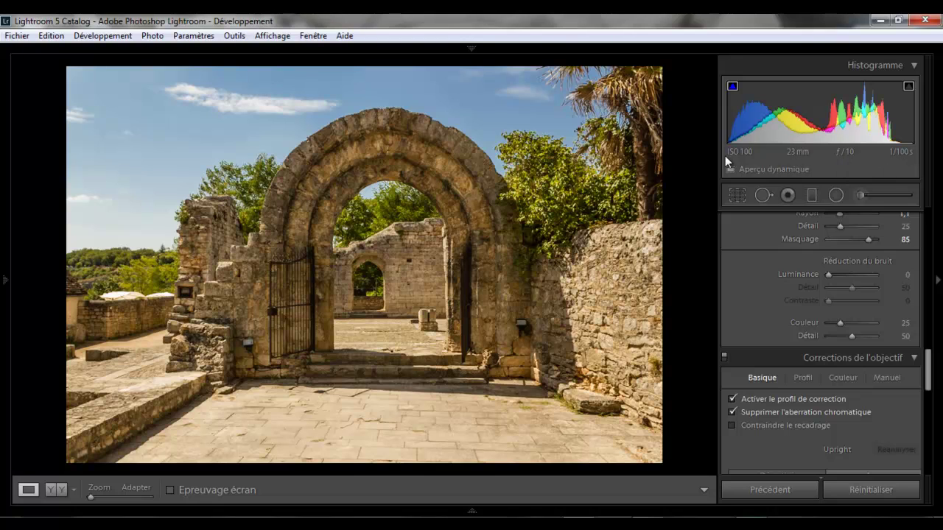
{"action": "left_click_drag", "start_coordinate": [927, 366], "coordinate": [928, 415]}
{"action": "scroll", "coordinate": [857, 339], "scroll_direction": "down", "scroll_amount": 2}
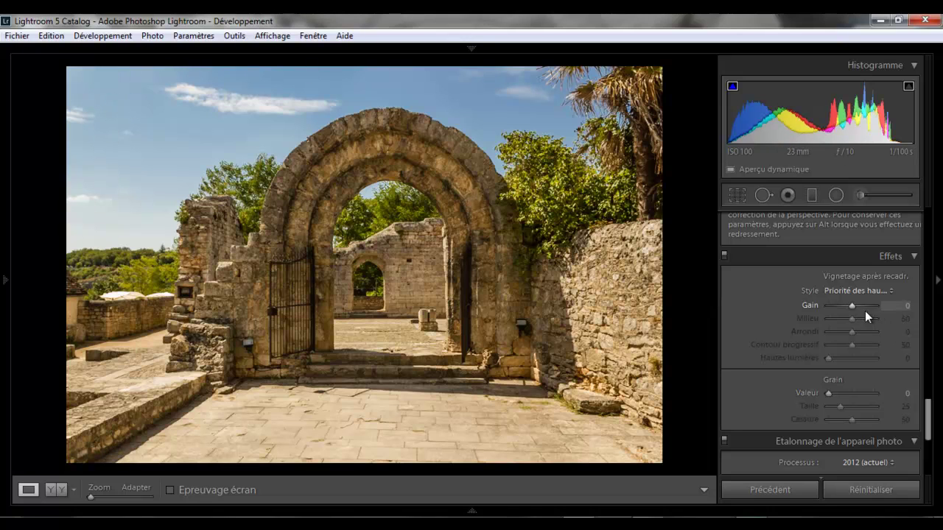
{"action": "mouse_move", "coordinate": [851, 305]}
{"action": "left_mouse_down"}
{"action": "mouse_move", "coordinate": [838, 305]}
{"action": "mouse_move", "coordinate": [853, 308]}
{"action": "left_mouse_up"}
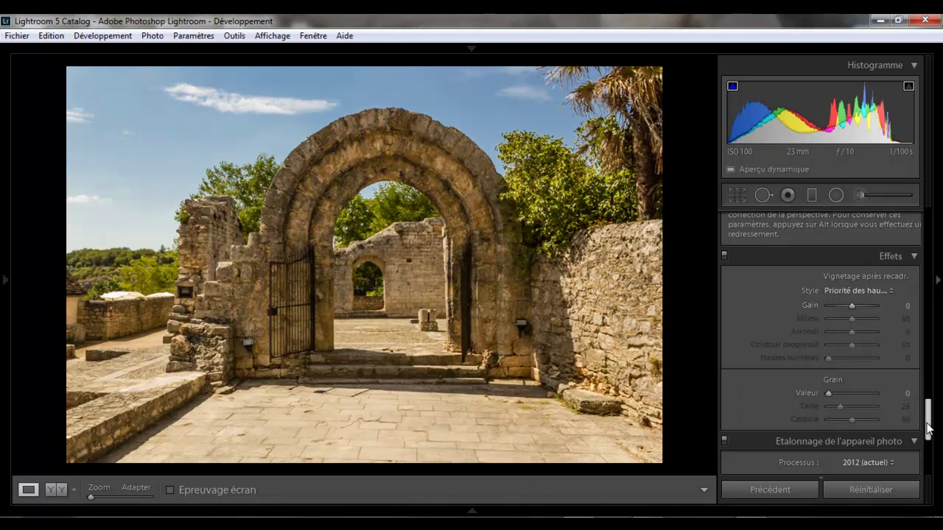
{"action": "left_click_drag", "start_coordinate": [851, 304], "coordinate": [867, 305]}
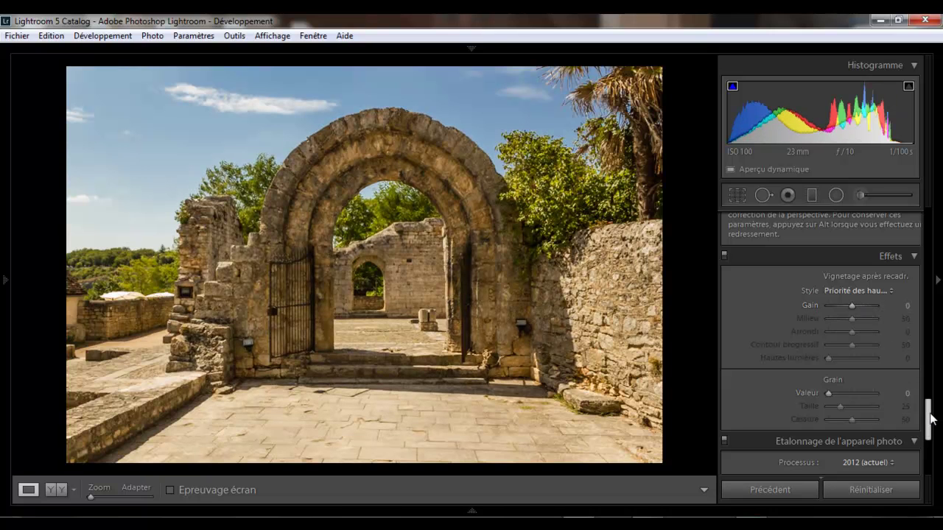
Collapse the colour adjustments section (Couleur) and expand it again.
{"action": "left_click_drag", "start_coordinate": [929, 418], "coordinate": [925, 298]}
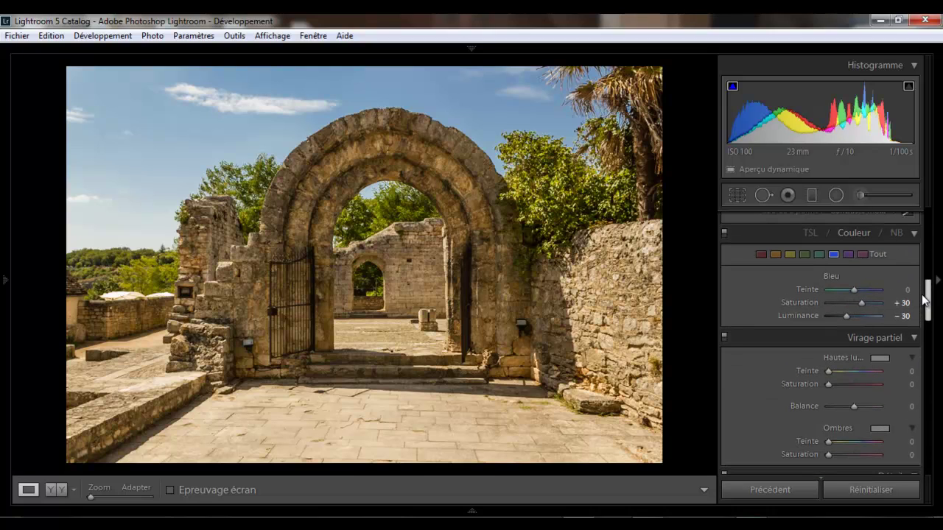
{"action": "left_click_drag", "start_coordinate": [926, 302], "coordinate": [926, 287]}
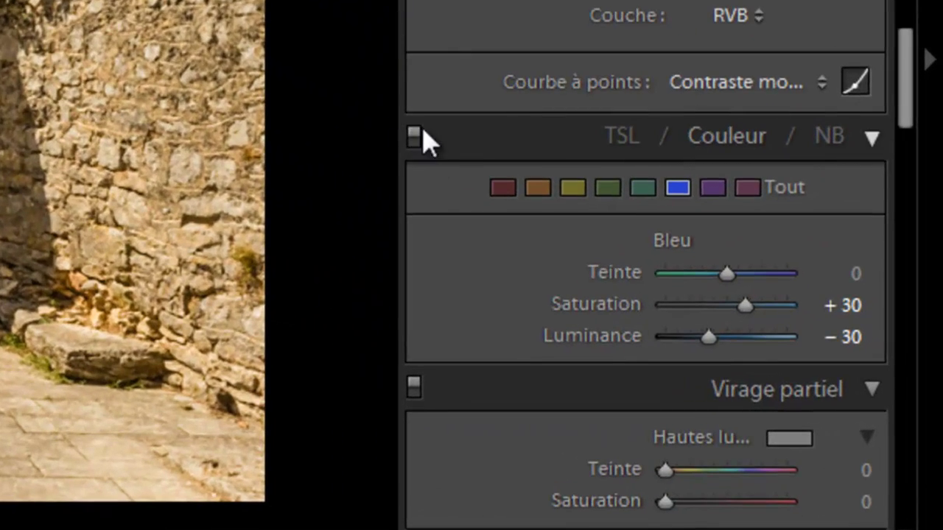
{"action": "left_click", "coordinate": [874, 142]}
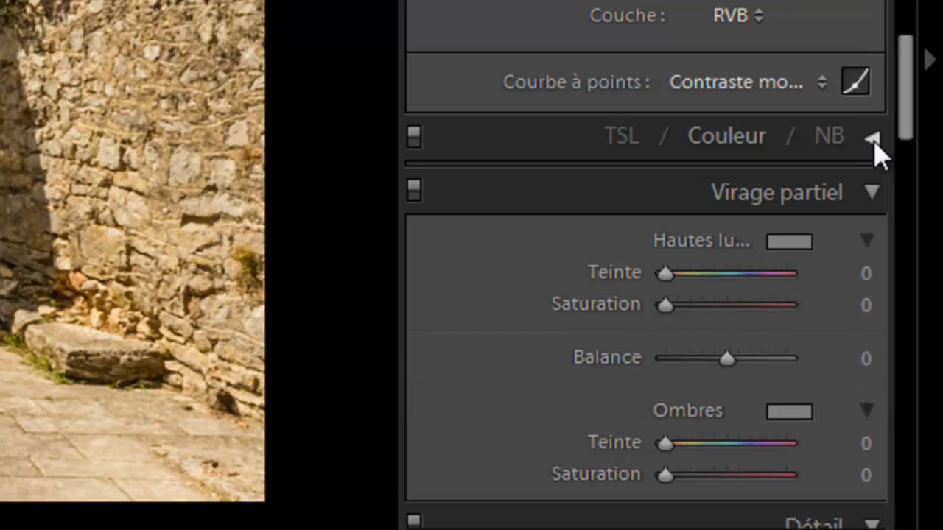
{"action": "left_click", "coordinate": [874, 139]}
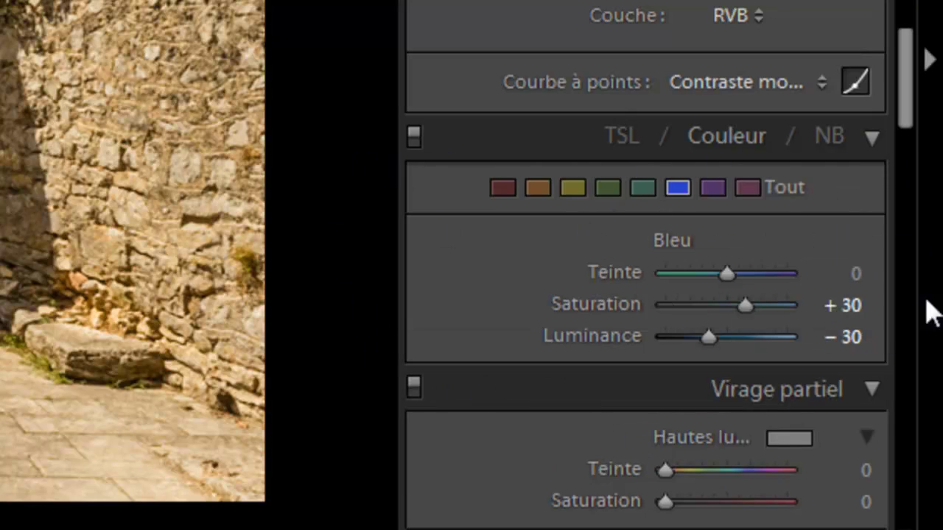
{"action": "left_click", "coordinate": [871, 142]}
{"action": "left_click", "coordinate": [870, 141]}
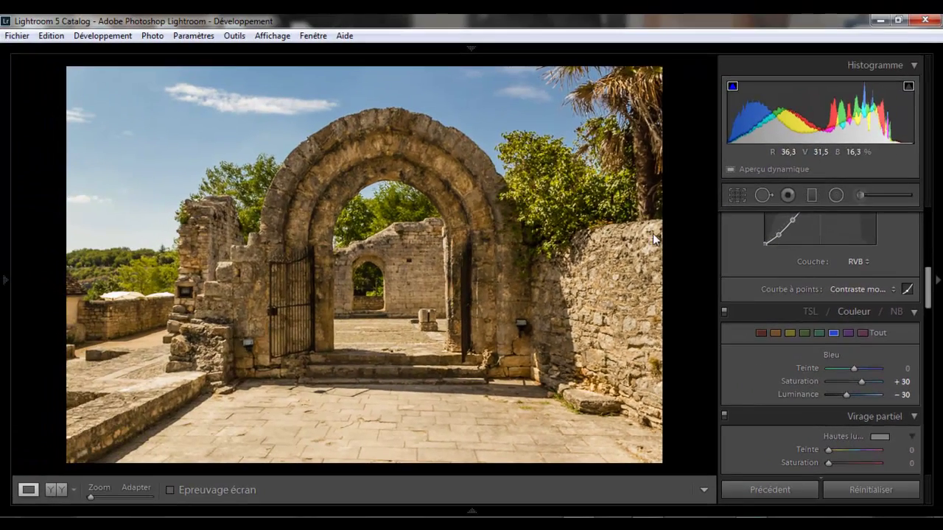
Switch the colour adjustments off and on repeatedly to compare their effect on the photo, leaving them enabled.
{"action": "left_click", "coordinate": [723, 313]}
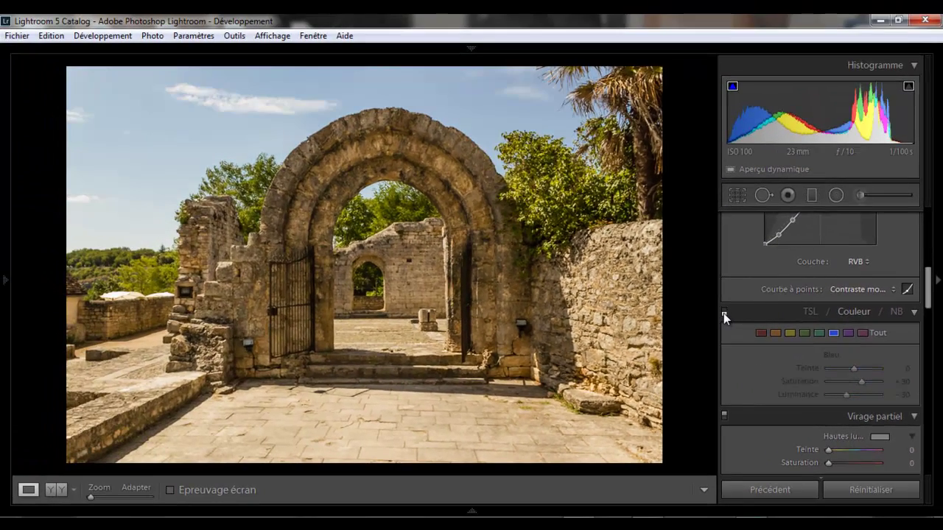
{"action": "left_click", "coordinate": [723, 313]}
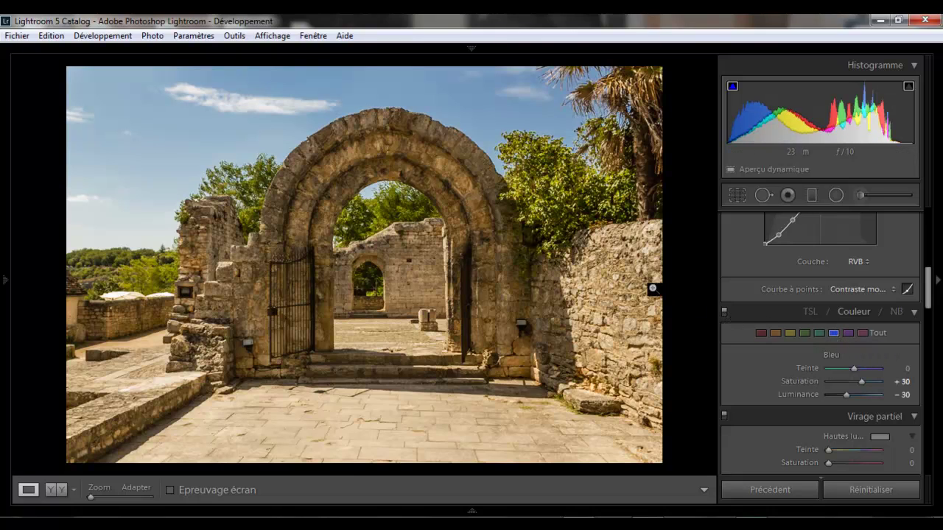
{"action": "left_click", "coordinate": [724, 313]}
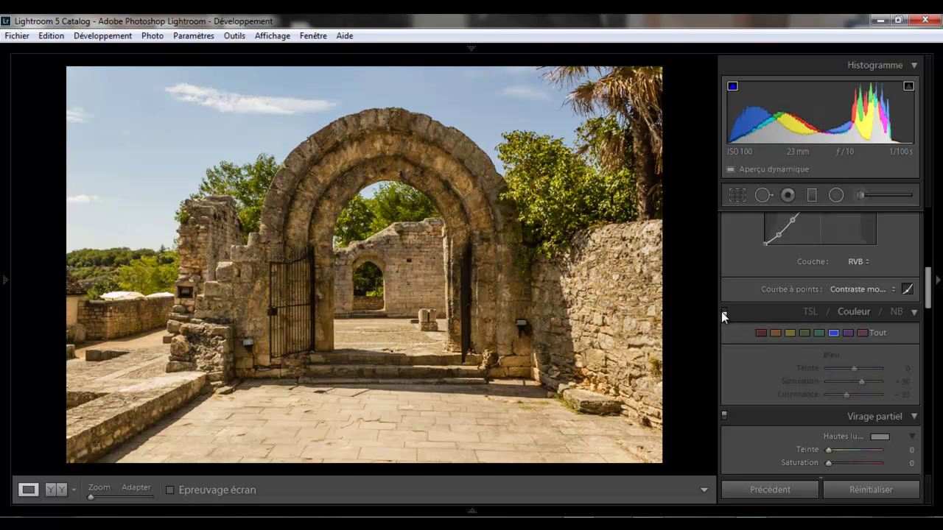
{"action": "left_click", "coordinate": [723, 311]}
{"action": "left_click", "coordinate": [723, 310]}
{"action": "left_click", "coordinate": [723, 310]}
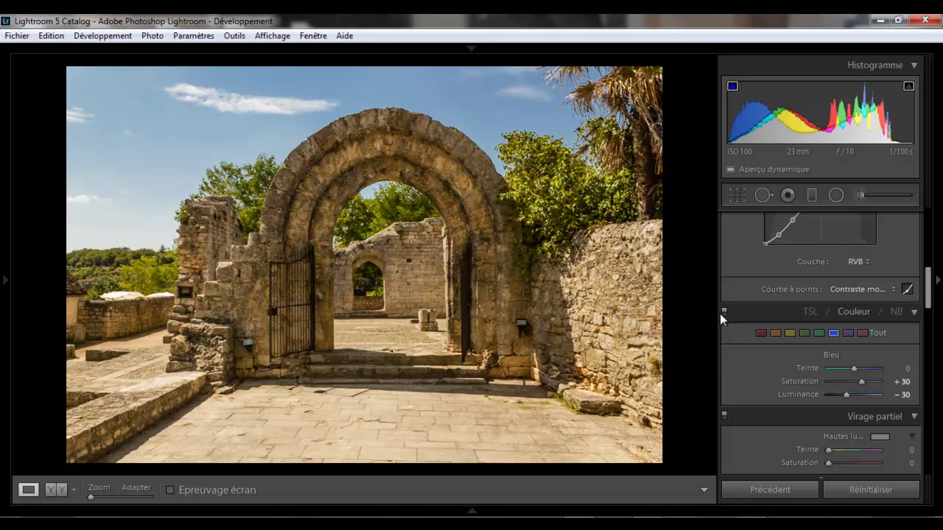
{"action": "mouse_move", "coordinate": [927, 291]}
{"action": "left_mouse_down"}
{"action": "mouse_move", "coordinate": [926, 263]}
{"action": "mouse_move", "coordinate": [936, 294]}
{"action": "left_mouse_up"}
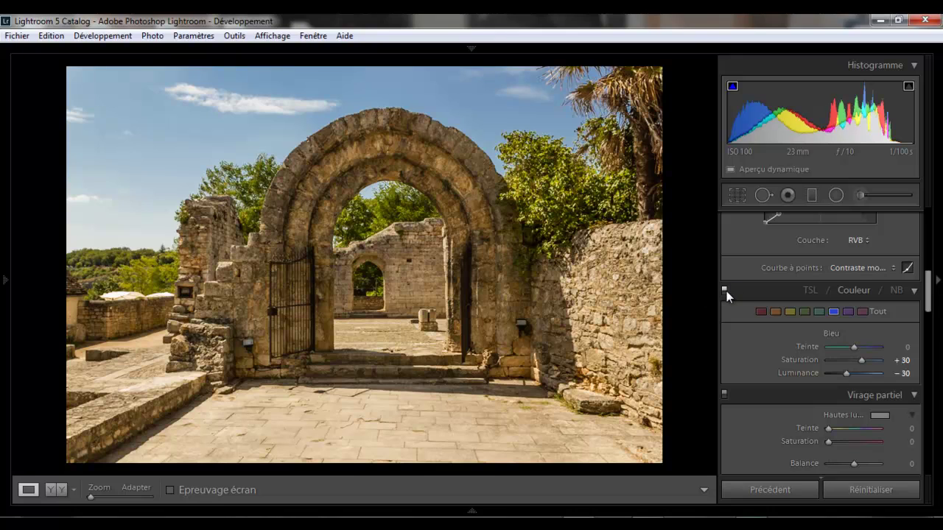
{"action": "left_click", "coordinate": [725, 291]}
{"action": "left_click", "coordinate": [725, 291]}
Return the photo to the history state with the post-crop vignetting amount at 59.
{"action": "left_click_drag", "start_coordinate": [926, 295], "coordinate": [927, 232]}
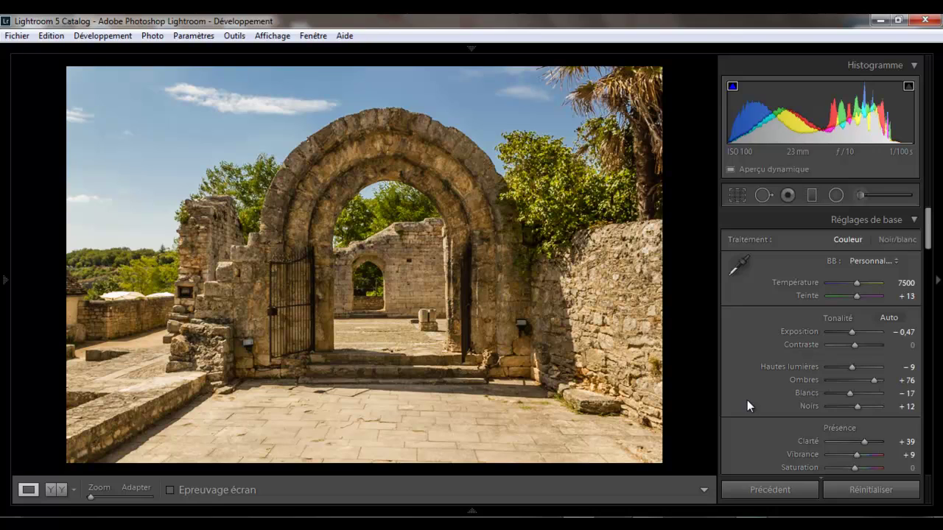
{"action": "mouse_move", "coordinate": [2, 289]}
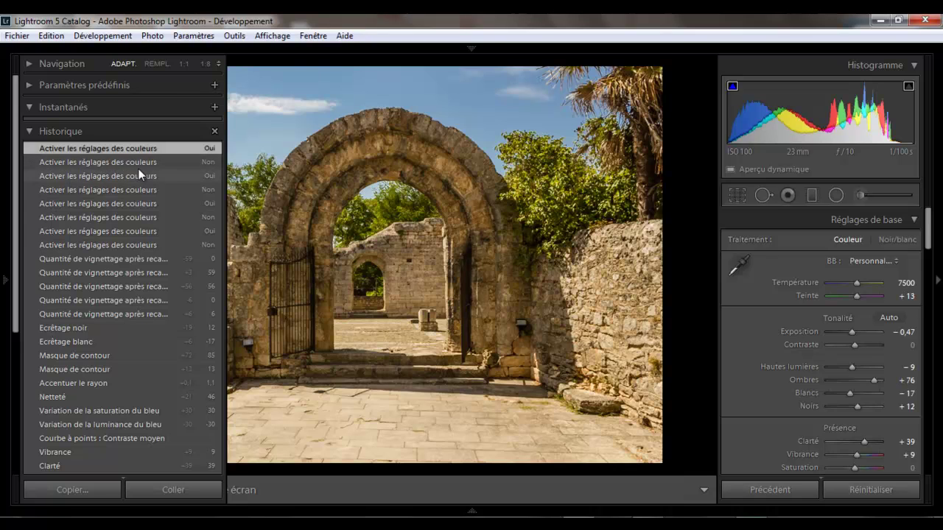
{"action": "mouse_move", "coordinate": [3, 221]}
{"action": "left_click", "coordinate": [112, 277]}
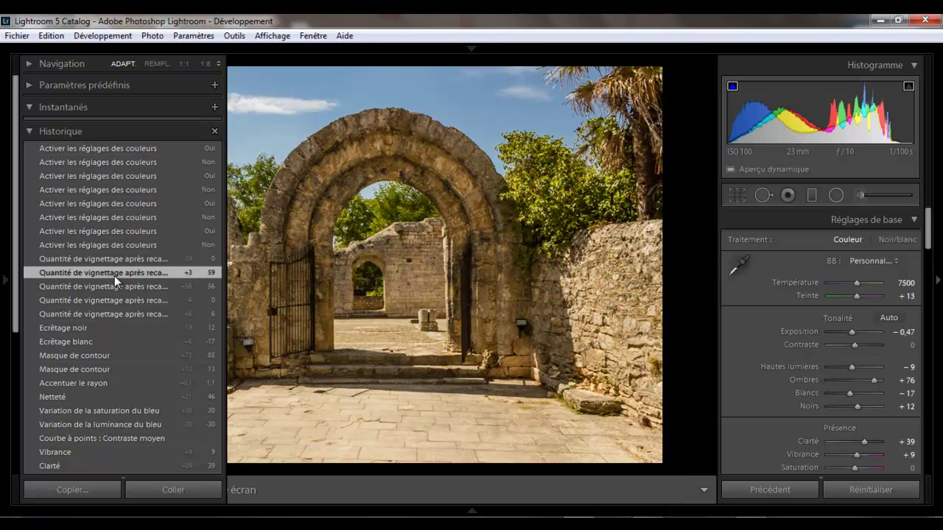
Step the photo through the history to the vignetting amount of 0 and to its most recent state, and review the earlier entries.
{"action": "left_click", "coordinate": [114, 256]}
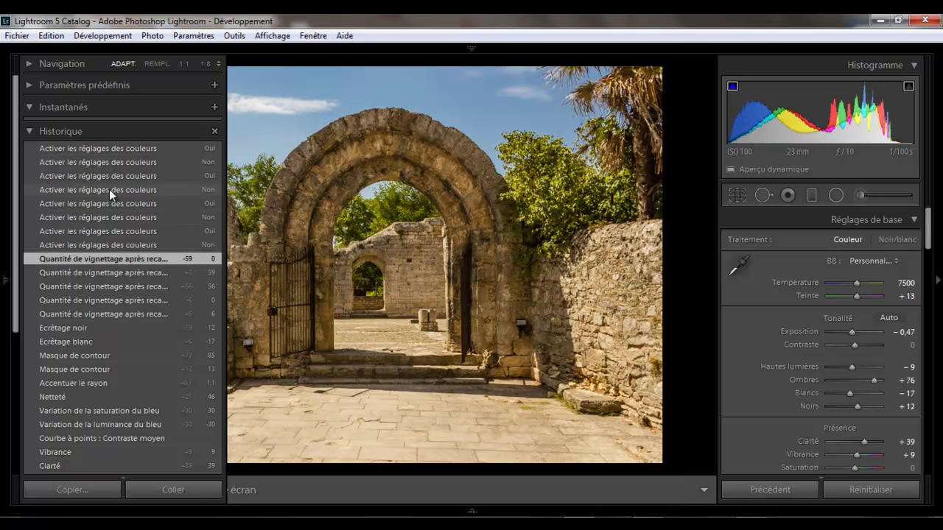
{"action": "left_click", "coordinate": [105, 151]}
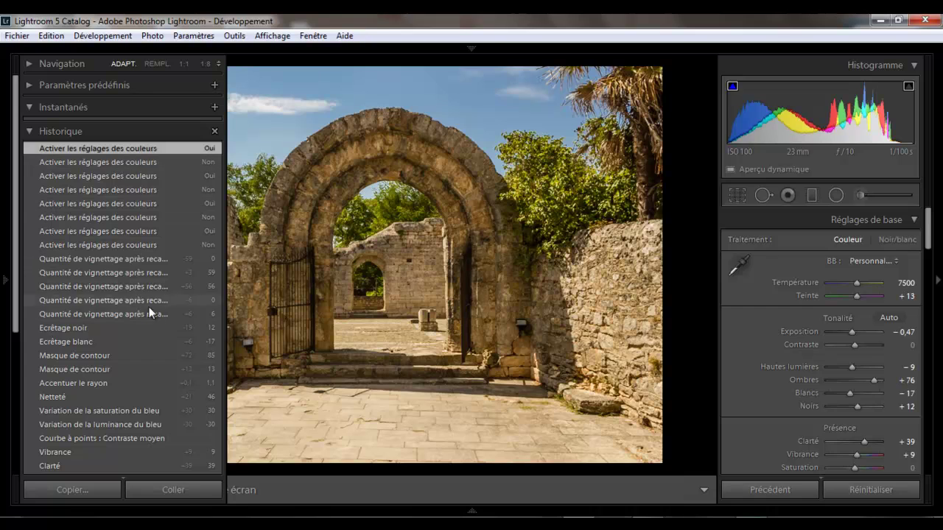
{"action": "scroll", "coordinate": [92, 295], "scroll_direction": "down", "scroll_amount": 8}
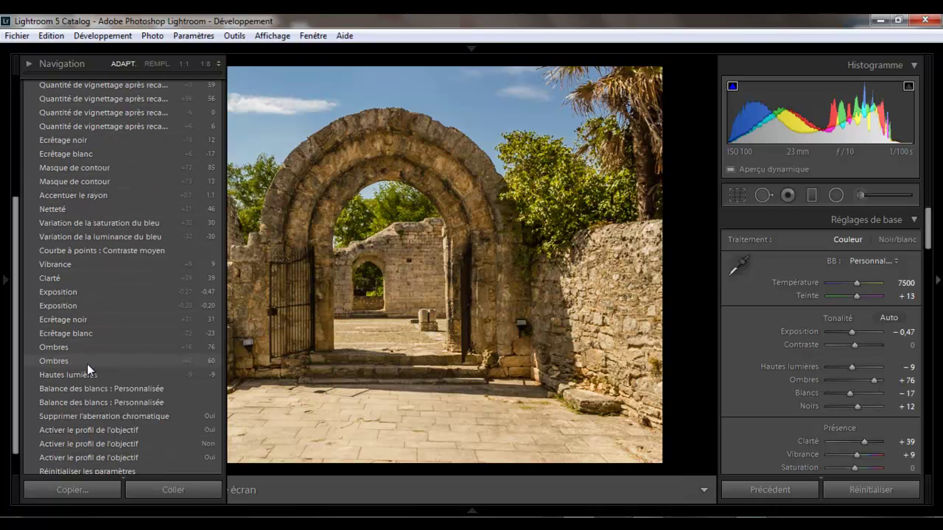
{"action": "scroll", "coordinate": [86, 361], "scroll_direction": "up", "scroll_amount": 6}
{"action": "scroll", "coordinate": [84, 359], "scroll_direction": "up", "scroll_amount": 2}
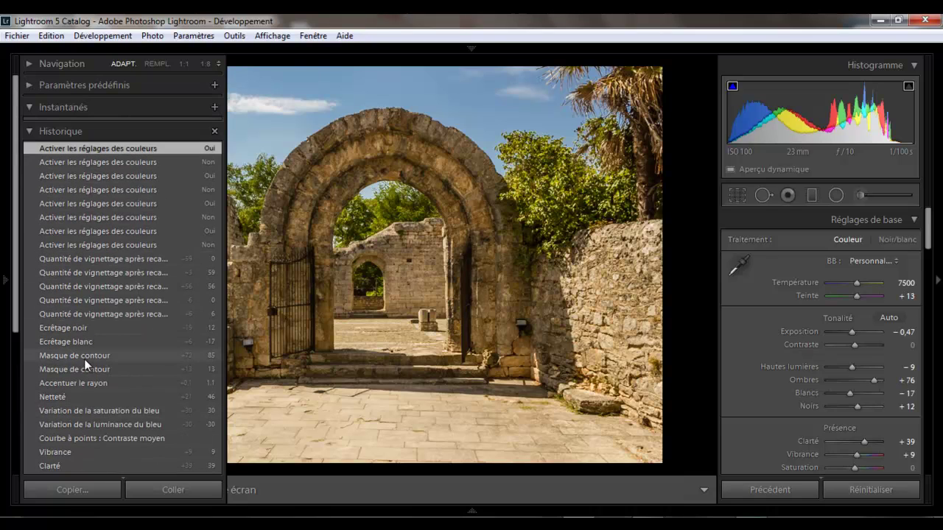
Preview the history state with the vignetting amount at 59, restore the most recent state and hide the history.
{"action": "left_click", "coordinate": [92, 274]}
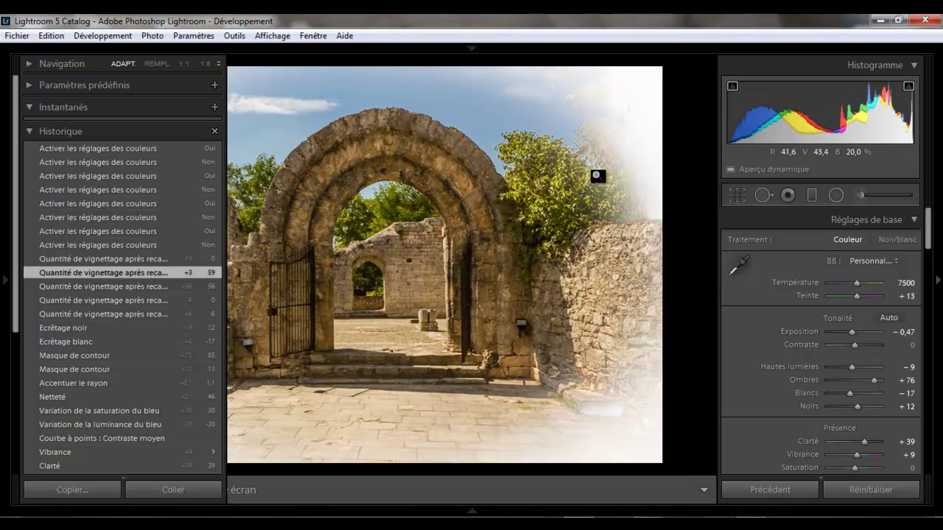
{"action": "right_click", "coordinate": [165, 272]}
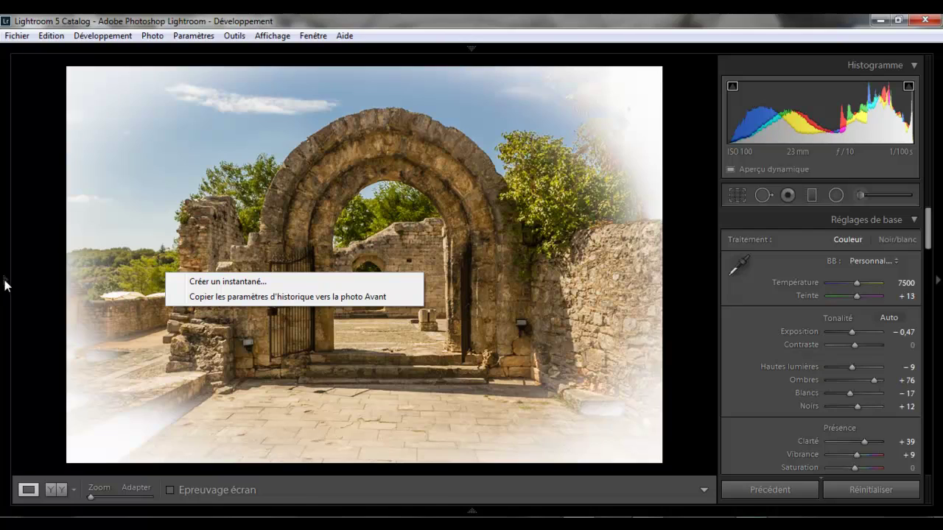
{"action": "left_click", "coordinate": [5, 285]}
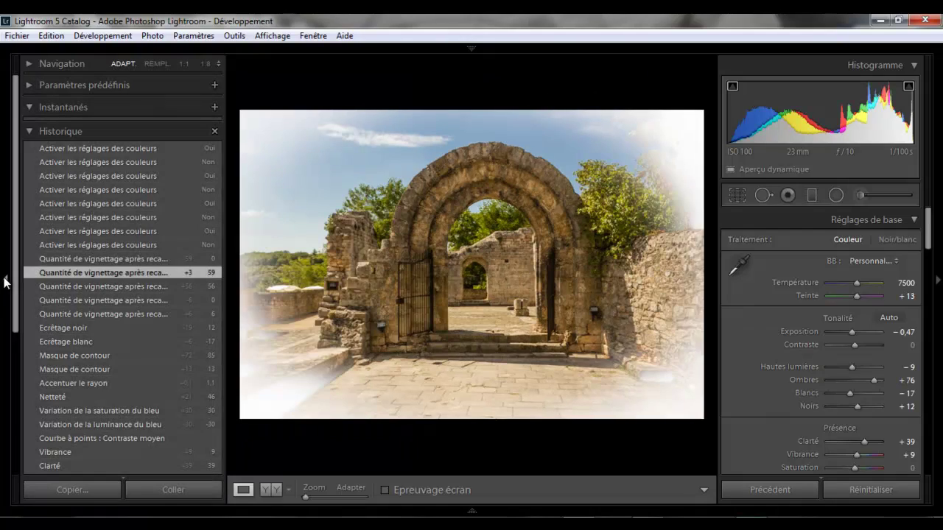
{"action": "left_click", "coordinate": [113, 154]}
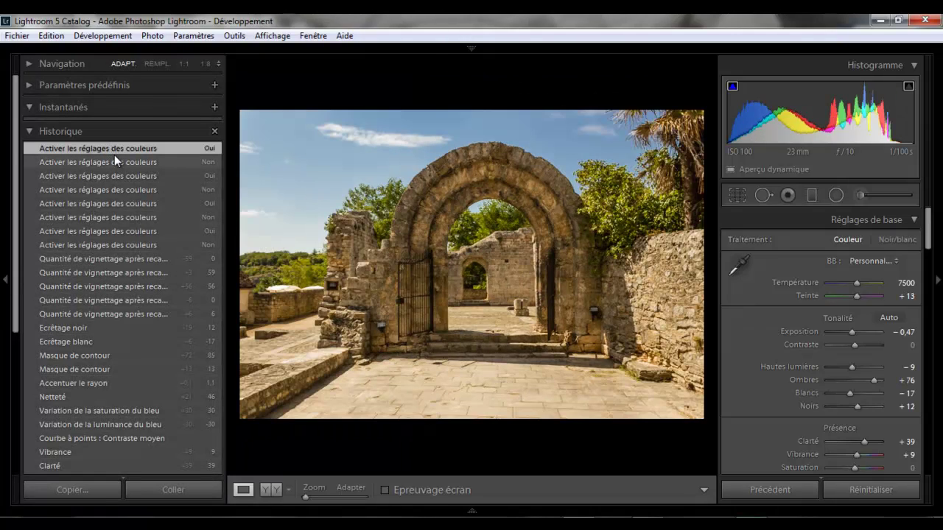
{"action": "left_click", "coordinate": [6, 285]}
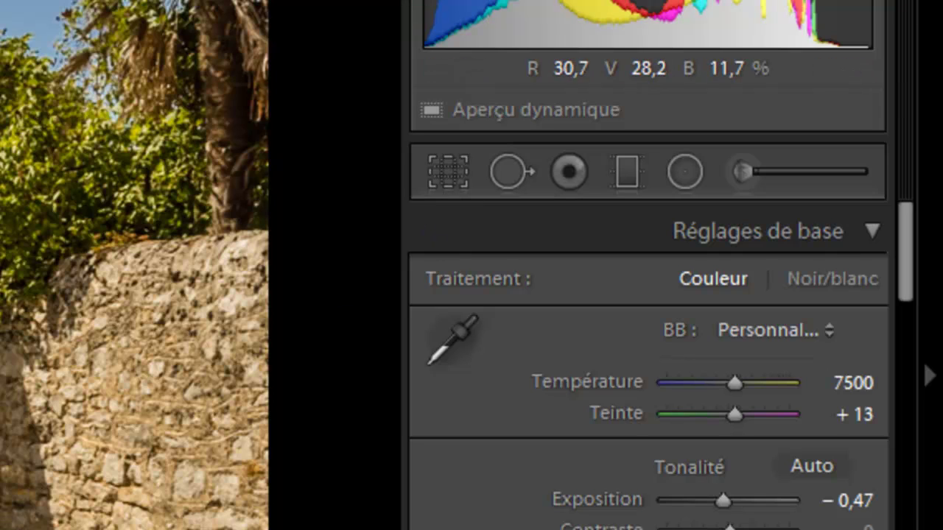
Start the crop tool, try cropping the photo from its right and top edges, and extend the crop back to the full image.
{"action": "left_click", "coordinate": [451, 173]}
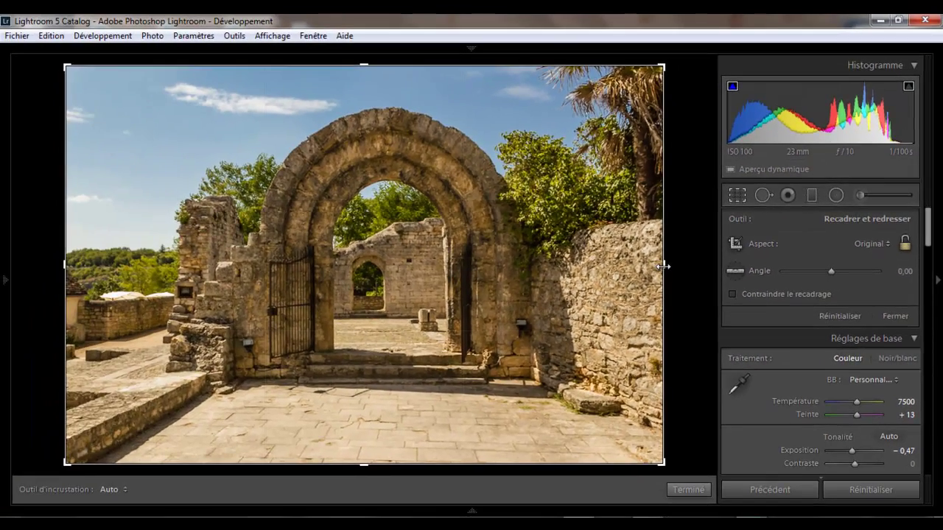
{"action": "left_click_drag", "start_coordinate": [398, 316], "coordinate": [164, 305]}
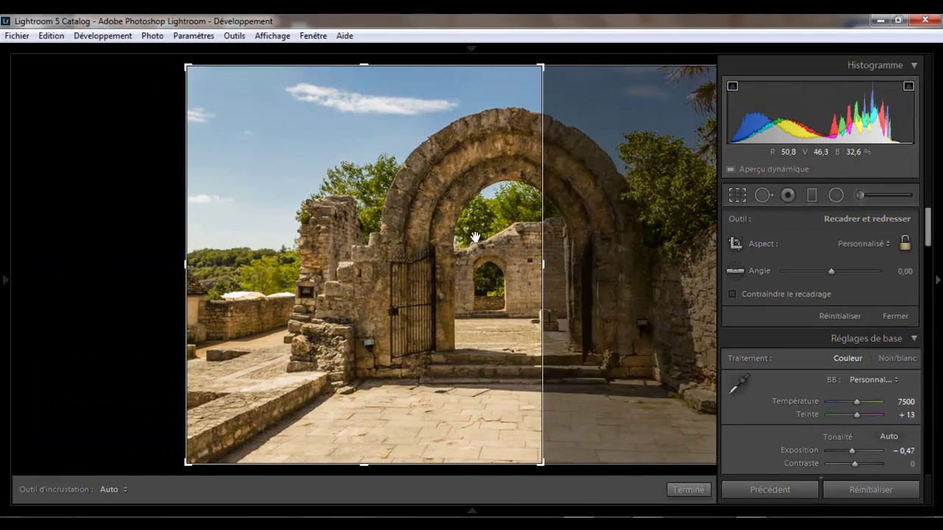
{"action": "left_click_drag", "start_coordinate": [366, 77], "coordinate": [358, 168]}
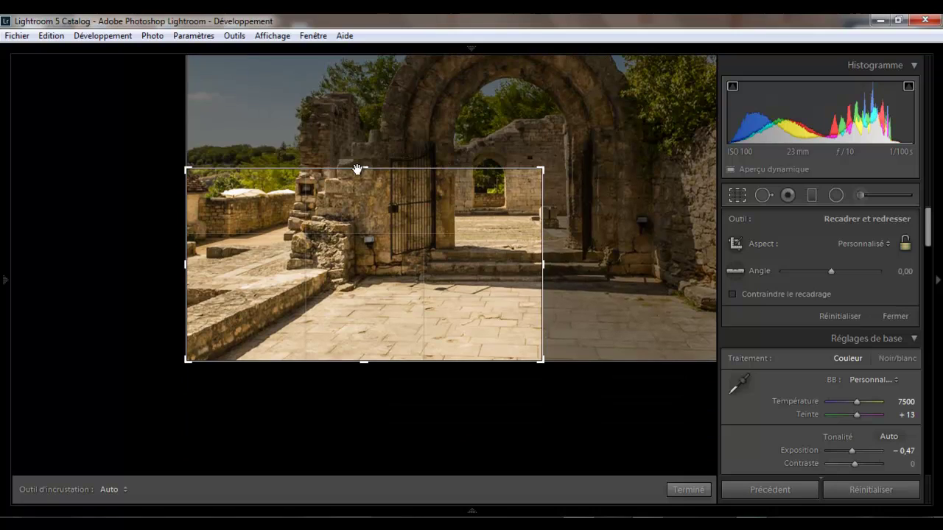
{"action": "left_click_drag", "start_coordinate": [542, 267], "coordinate": [698, 272]}
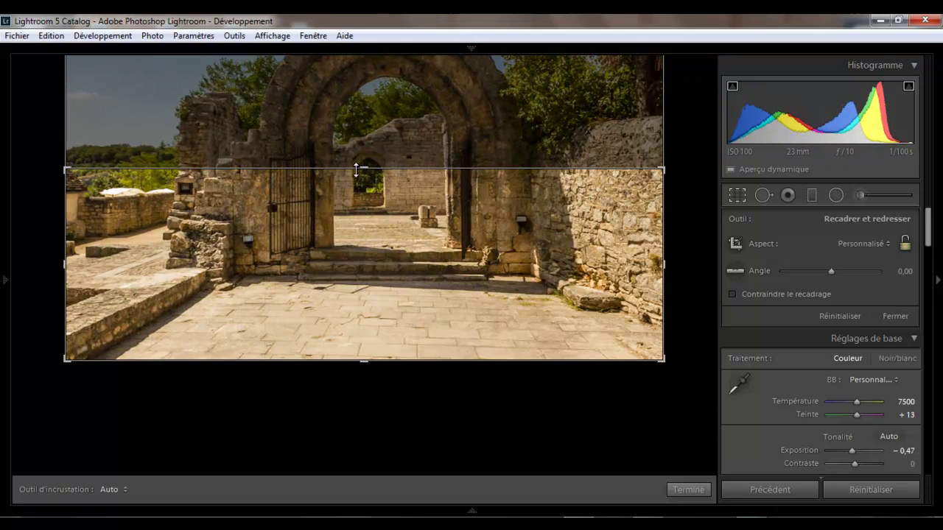
{"action": "left_click_drag", "start_coordinate": [364, 169], "coordinate": [390, 69]}
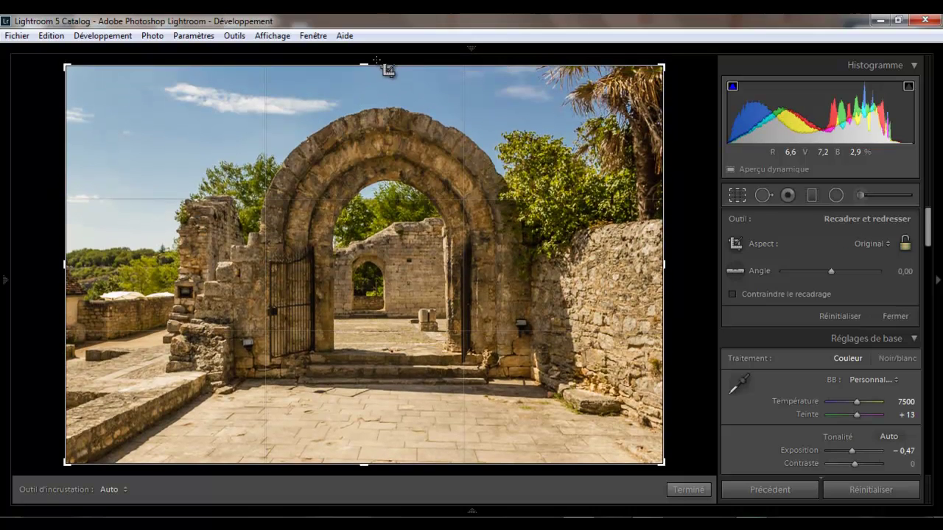
Crop away the strip of landscape left of the ruined wall and rotate the photo to an angle of −0,45.
{"action": "left_click_drag", "start_coordinate": [64, 263], "coordinate": [112, 264]}
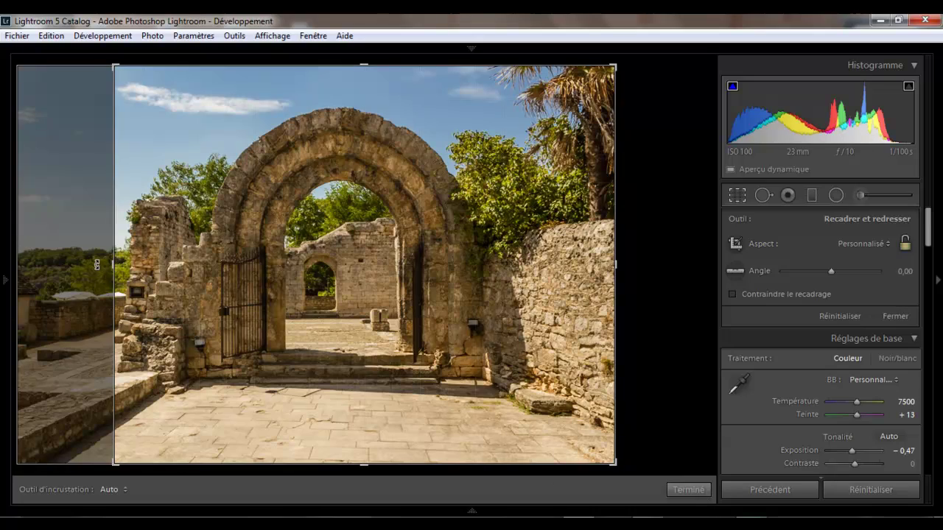
{"action": "left_click_drag", "start_coordinate": [97, 265], "coordinate": [53, 263]}
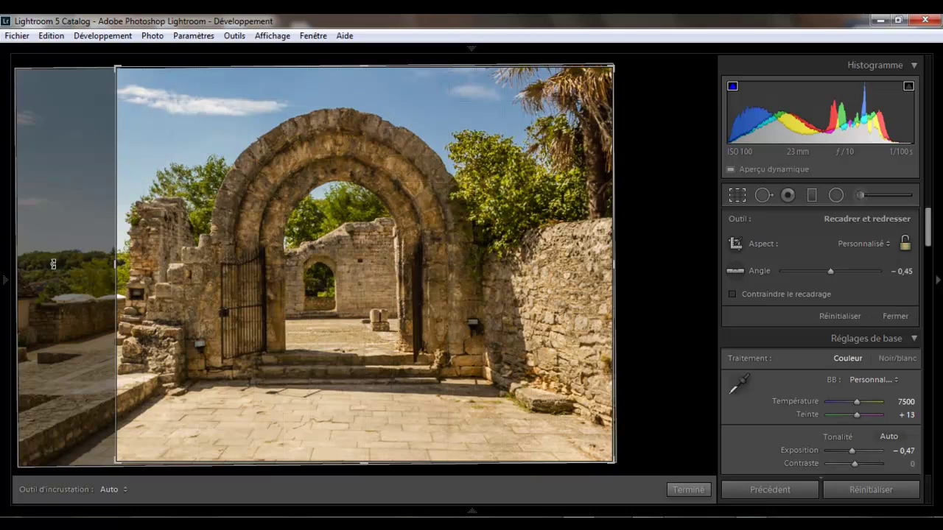
{"action": "left_click_drag", "start_coordinate": [112, 272], "coordinate": [88, 263]}
{"action": "left_click_drag", "start_coordinate": [26, 261], "coordinate": [103, 263]}
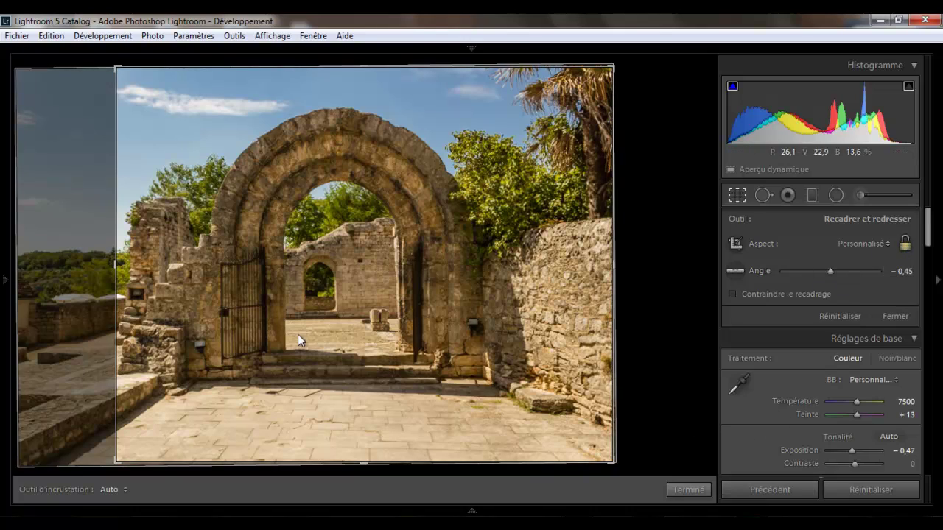
Reset the crop angle to 0 and extend the crop's left edge back to the photo's border.
{"action": "left_click_drag", "start_coordinate": [831, 271], "coordinate": [831, 272]}
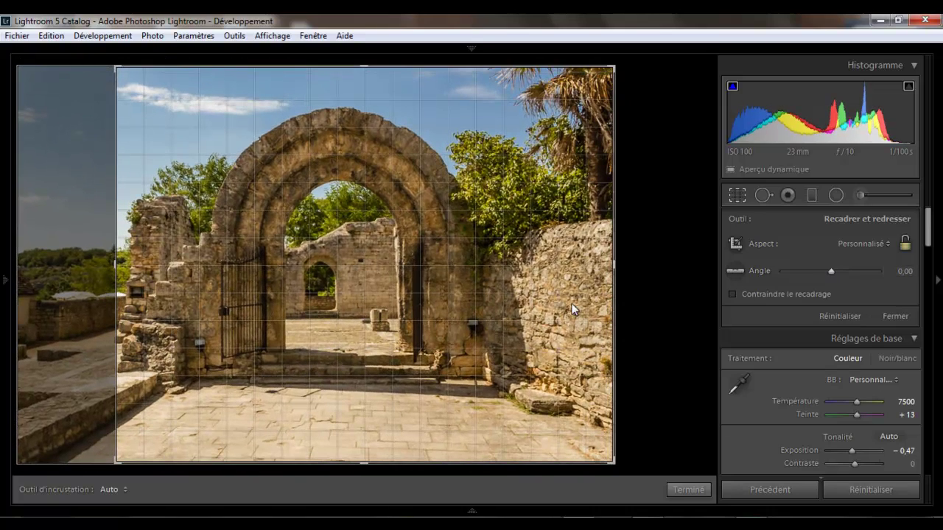
{"action": "left_click_drag", "start_coordinate": [114, 263], "coordinate": [4, 261]}
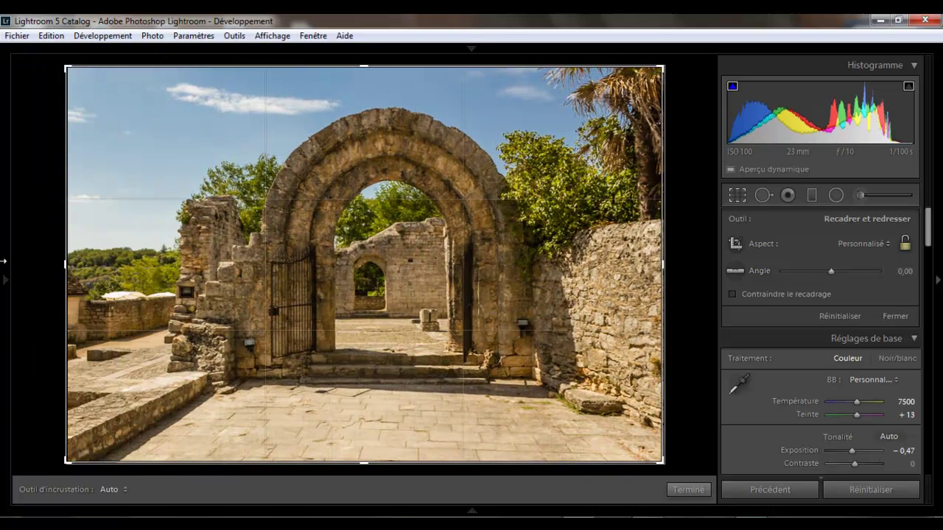
{"action": "mouse_move", "coordinate": [4, 261]}
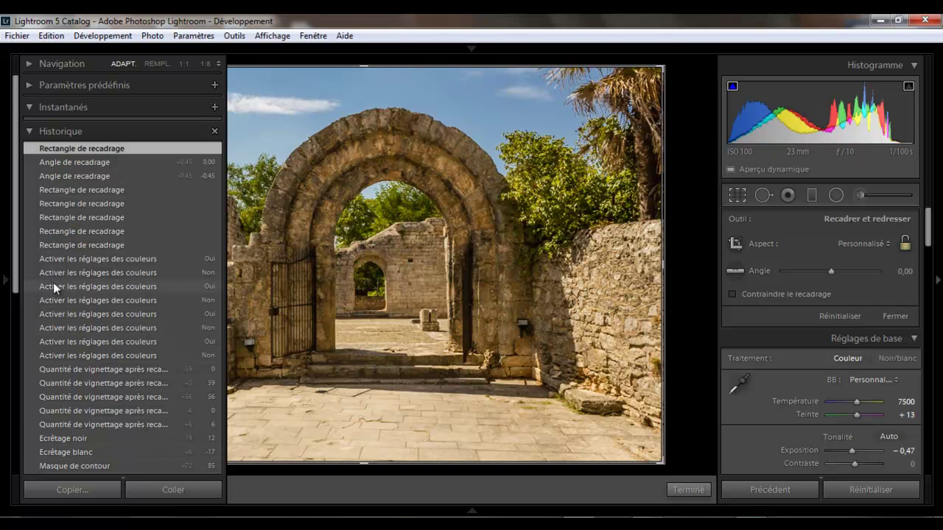
{"action": "left_click", "coordinate": [6, 281]}
{"action": "left_click", "coordinate": [6, 280]}
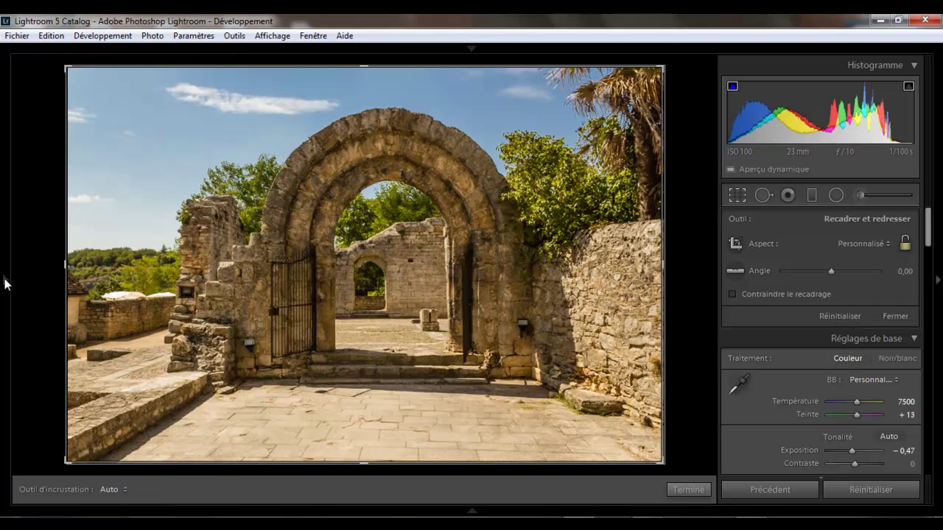
Lock the crop's proportions and set its aspect ratio to Original, followed by Tel quel.
{"action": "left_click", "coordinate": [888, 244]}
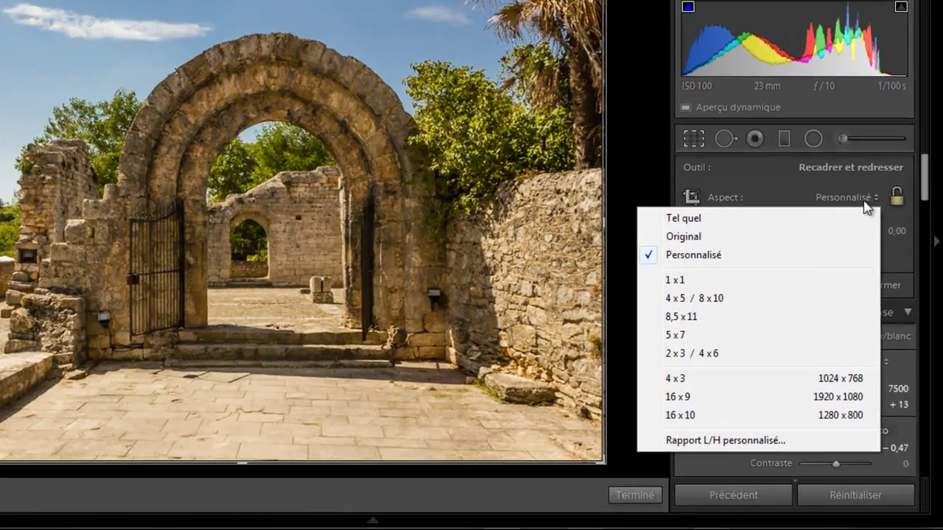
{"action": "left_click", "coordinate": [895, 195]}
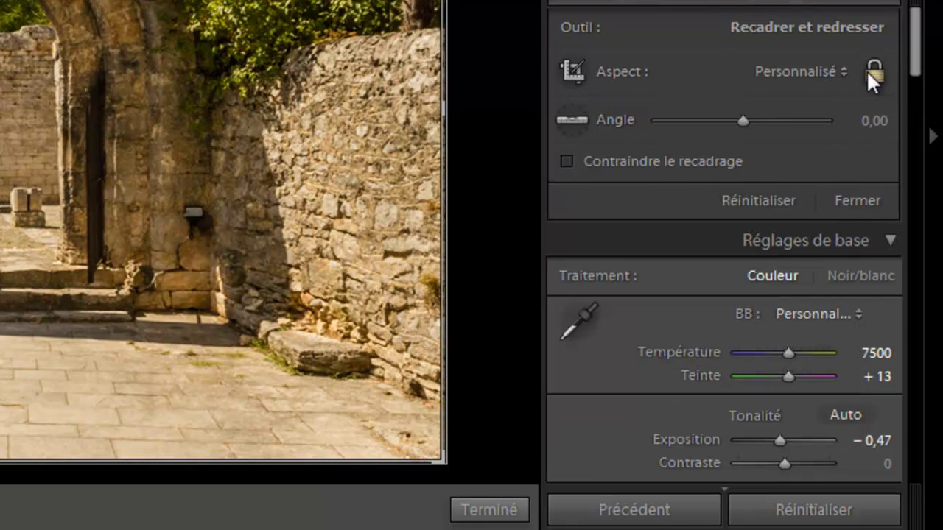
{"action": "left_click", "coordinate": [843, 71]}
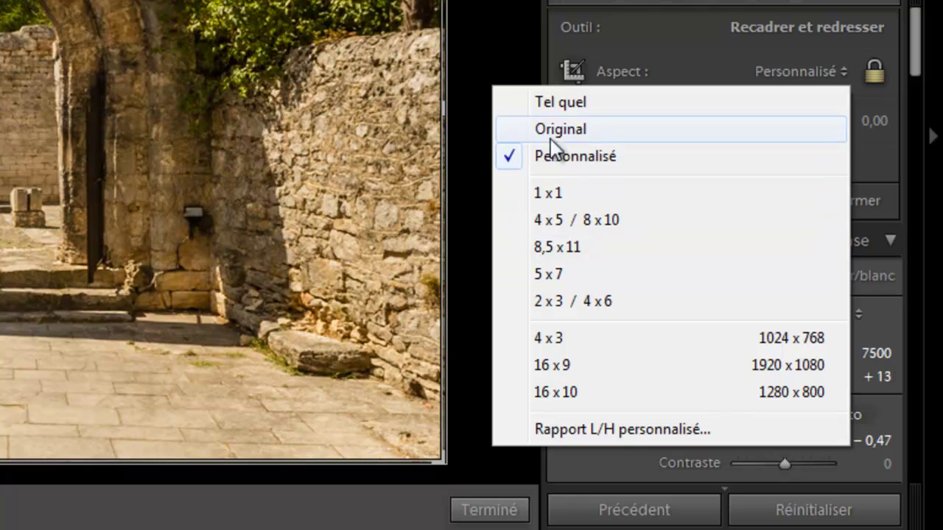
{"action": "left_click", "coordinate": [541, 190]}
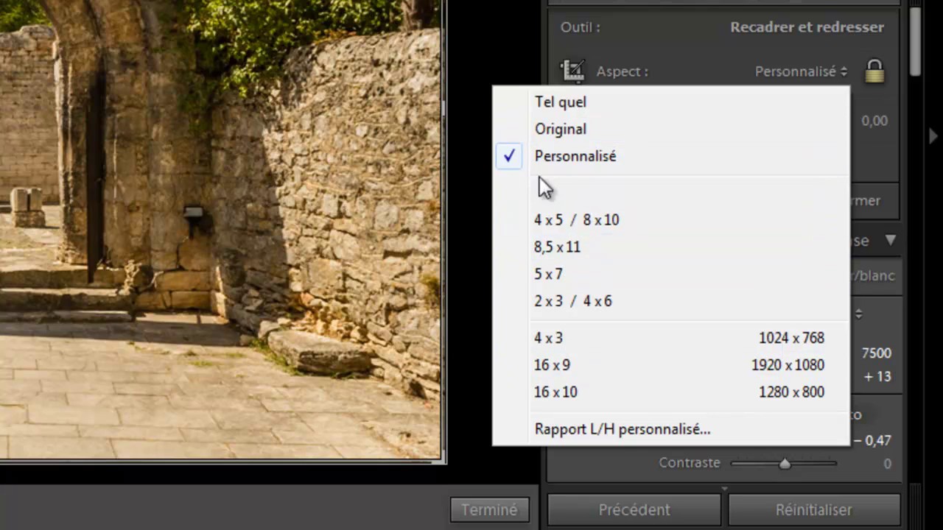
{"action": "left_click", "coordinate": [576, 128]}
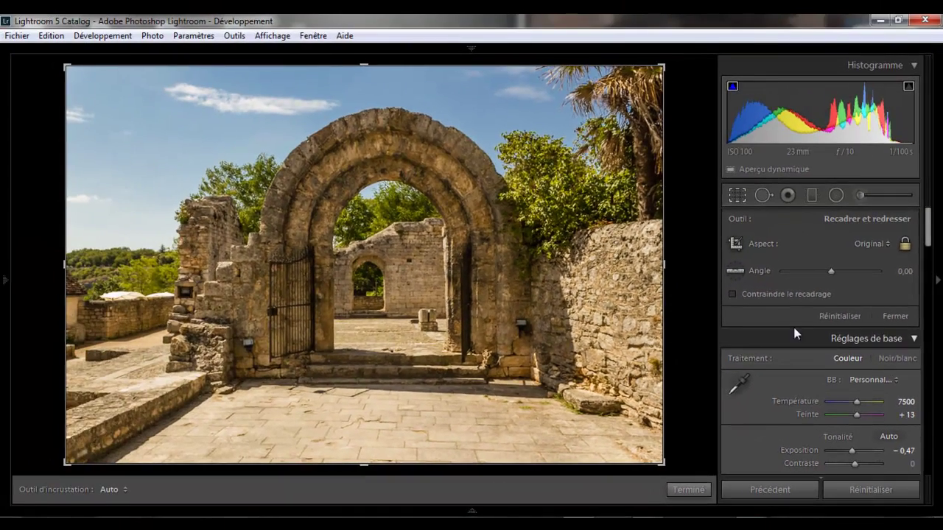
{"action": "left_click", "coordinate": [887, 248]}
{"action": "left_click", "coordinate": [734, 265]}
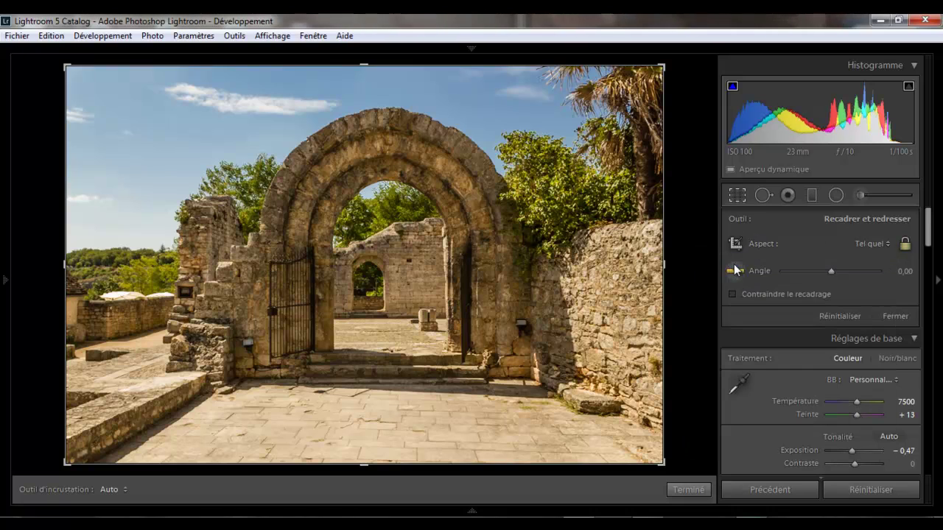
Set the crop's aspect ratio to 16 x 9, then resize the frame and reposition the photo so the arch is centred.
{"action": "left_click", "coordinate": [888, 243]}
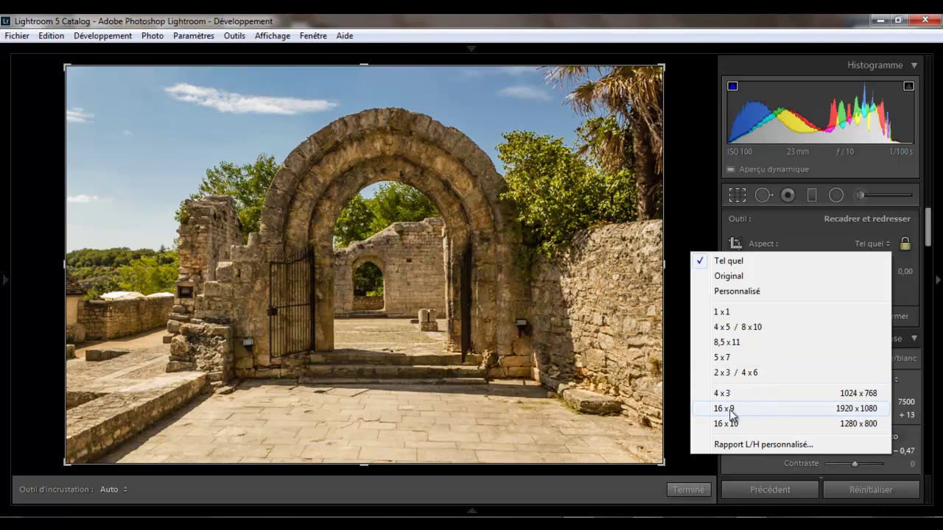
{"action": "left_click", "coordinate": [727, 409]}
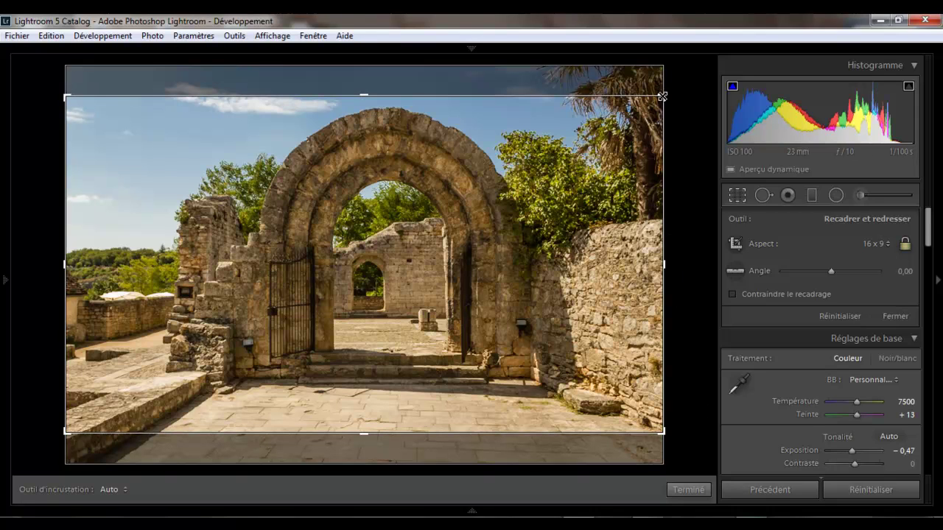
{"action": "left_click_drag", "start_coordinate": [665, 98], "coordinate": [643, 116]}
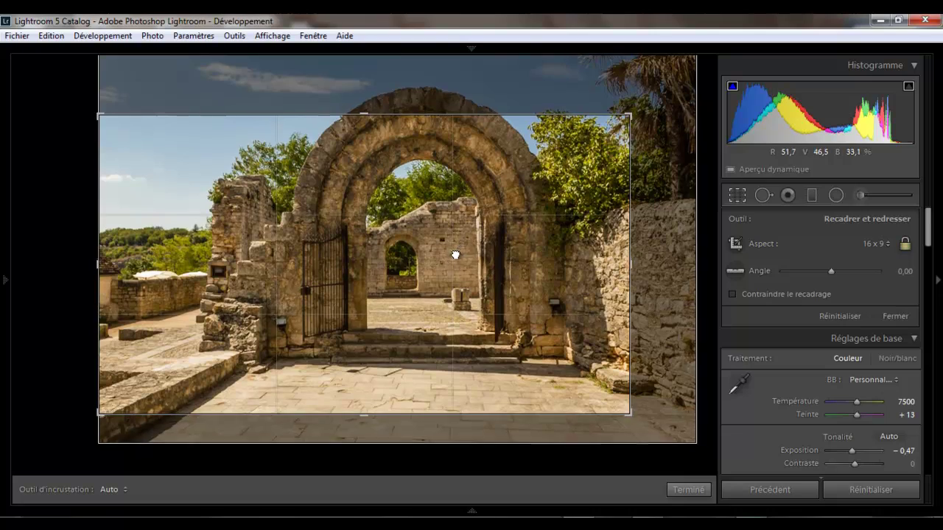
{"action": "left_click_drag", "start_coordinate": [461, 259], "coordinate": [380, 264]}
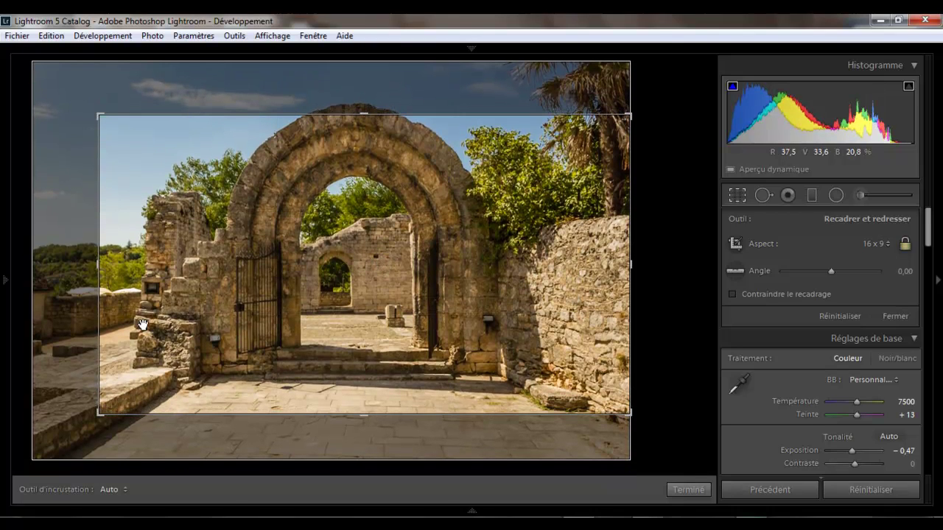
{"action": "left_click_drag", "start_coordinate": [100, 115], "coordinate": [83, 101]}
{"action": "left_click_drag", "start_coordinate": [273, 248], "coordinate": [286, 261]}
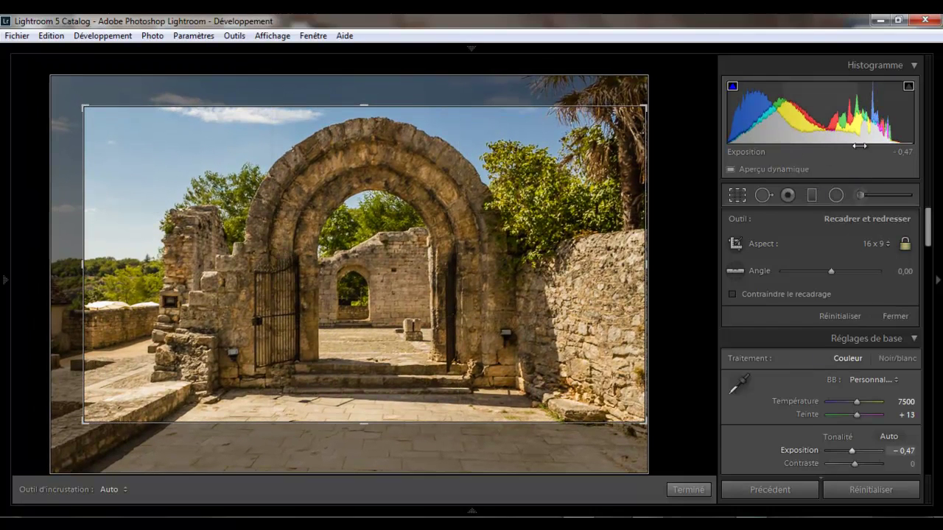
Change the crop's aspect ratio to 16 x 10 and shift the photo slightly so the whole arch fits inside the frame.
{"action": "left_click", "coordinate": [888, 246]}
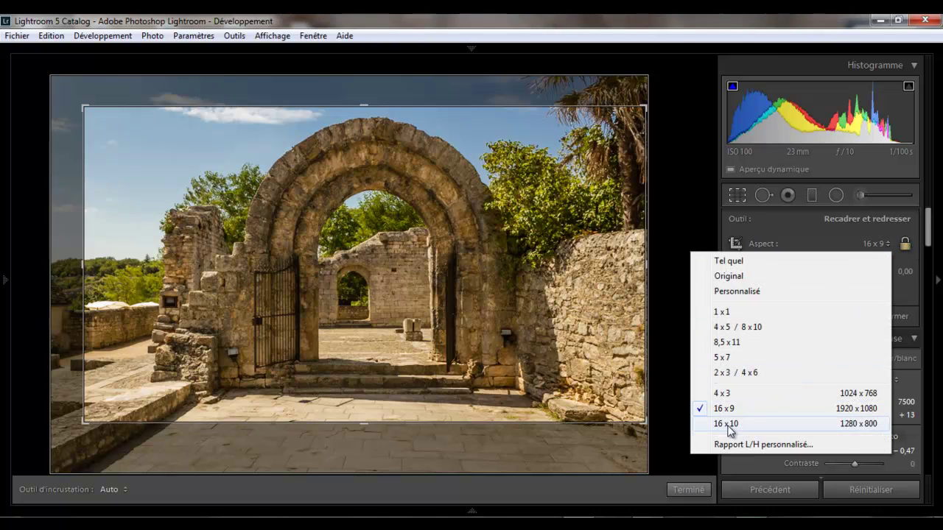
{"action": "left_click", "coordinate": [761, 425]}
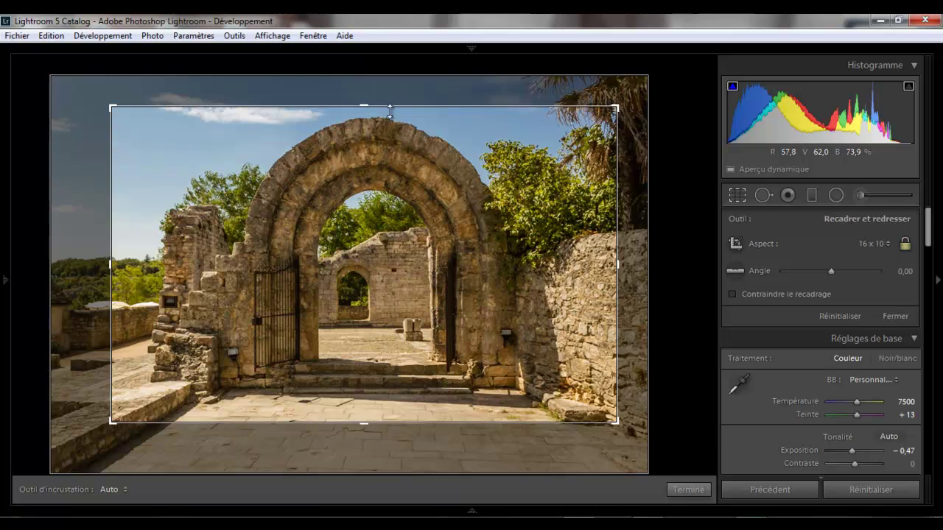
{"action": "left_click_drag", "start_coordinate": [385, 186], "coordinate": [378, 169]}
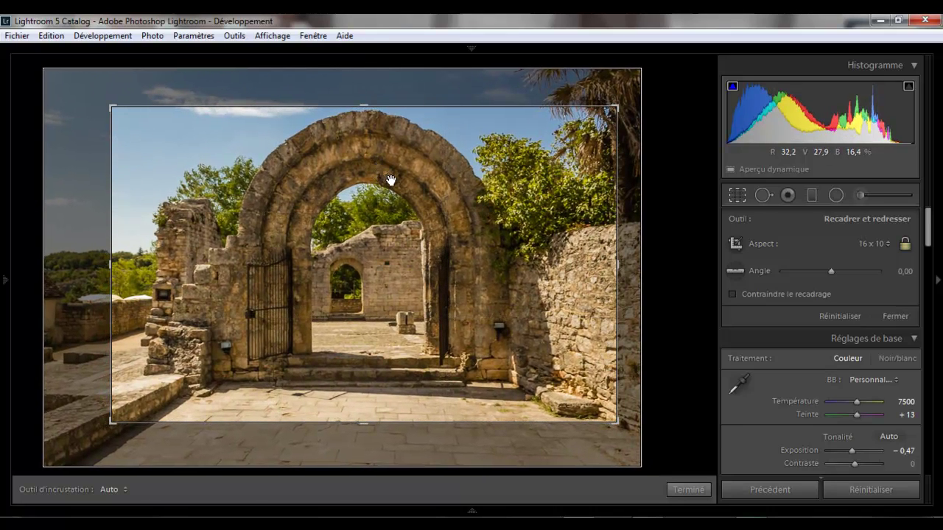
Change the crop's aspect ratio to 4 x 3, followed by 4 x 5 / 8 x 10.
{"action": "left_click", "coordinate": [889, 243]}
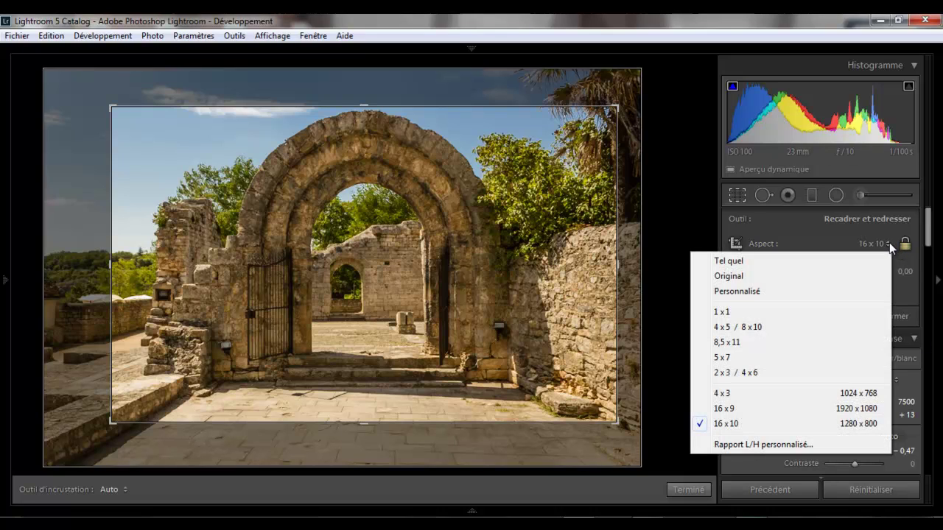
{"action": "left_click", "coordinate": [729, 395]}
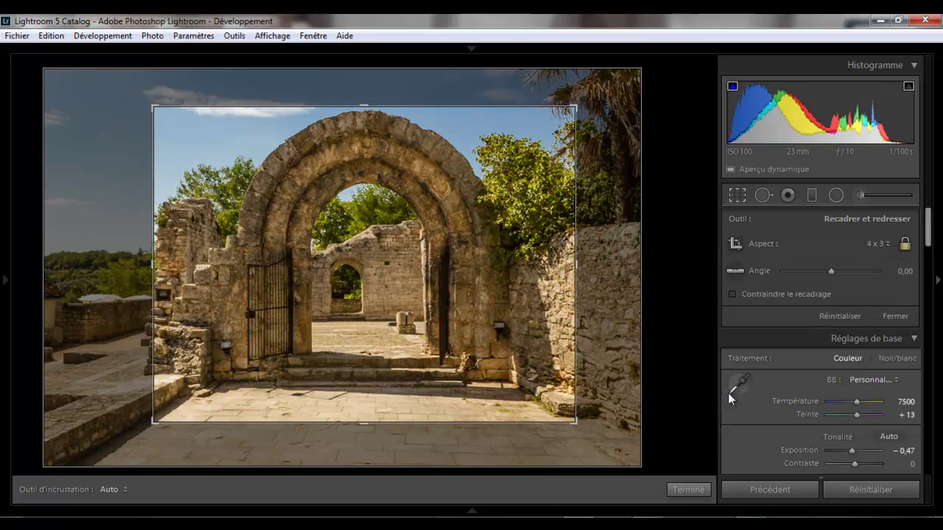
{"action": "left_click", "coordinate": [888, 244]}
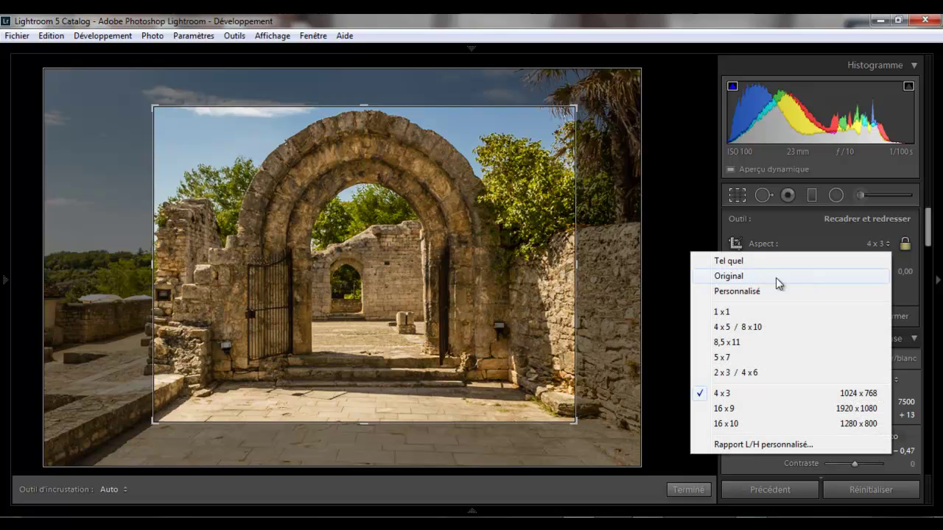
{"action": "left_click", "coordinate": [733, 326]}
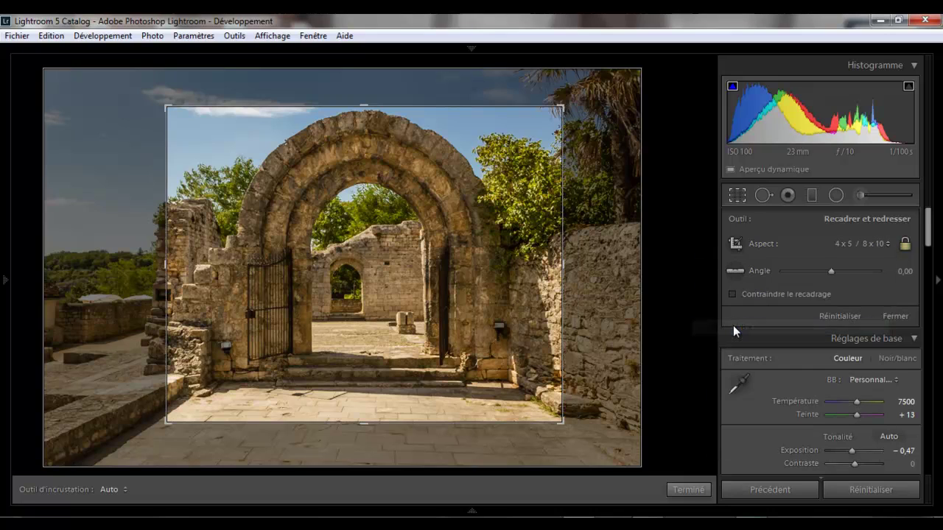
{"action": "left_click", "coordinate": [887, 244]}
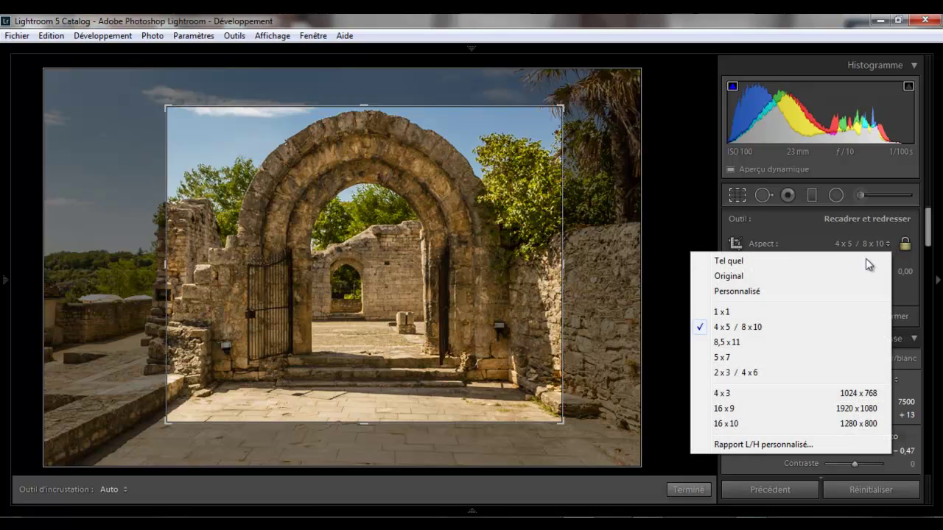
{"action": "left_click", "coordinate": [739, 445]}
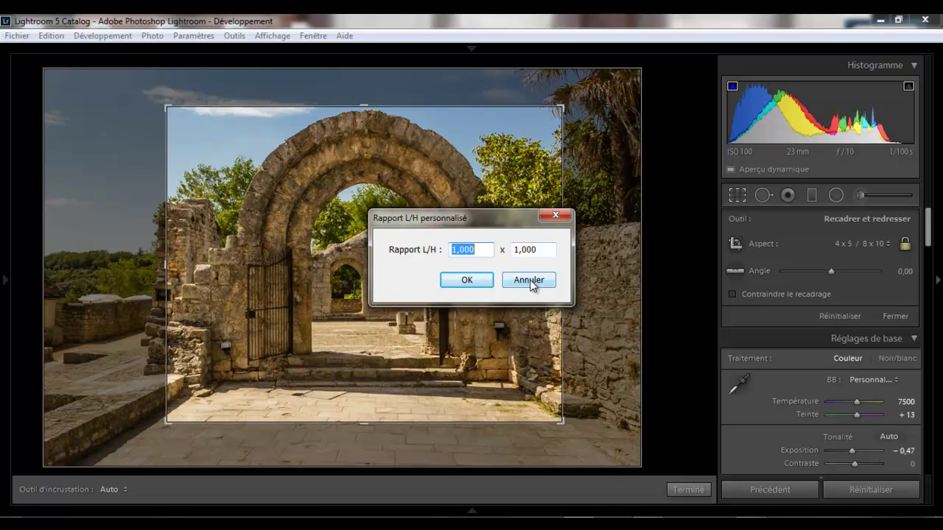
{"action": "left_click", "coordinate": [529, 282]}
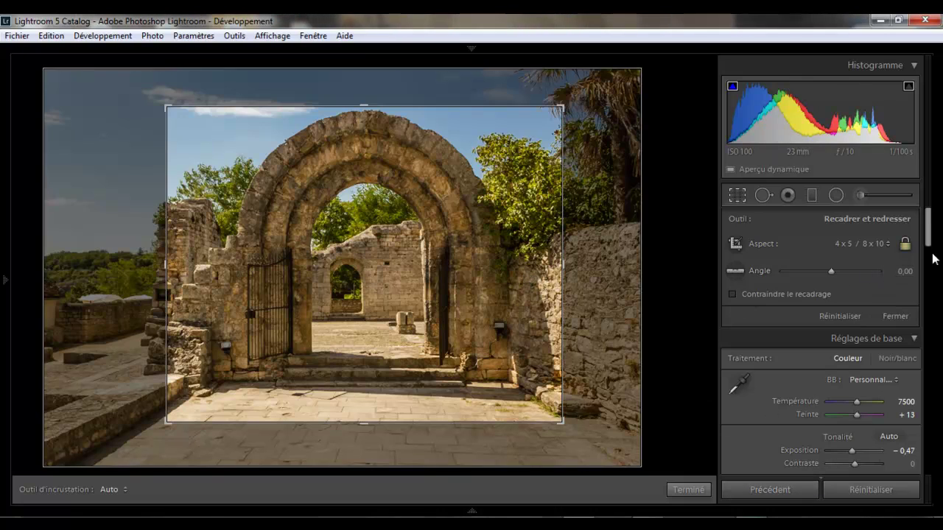
{"action": "left_click", "coordinate": [886, 248]}
{"action": "left_click", "coordinate": [761, 445]}
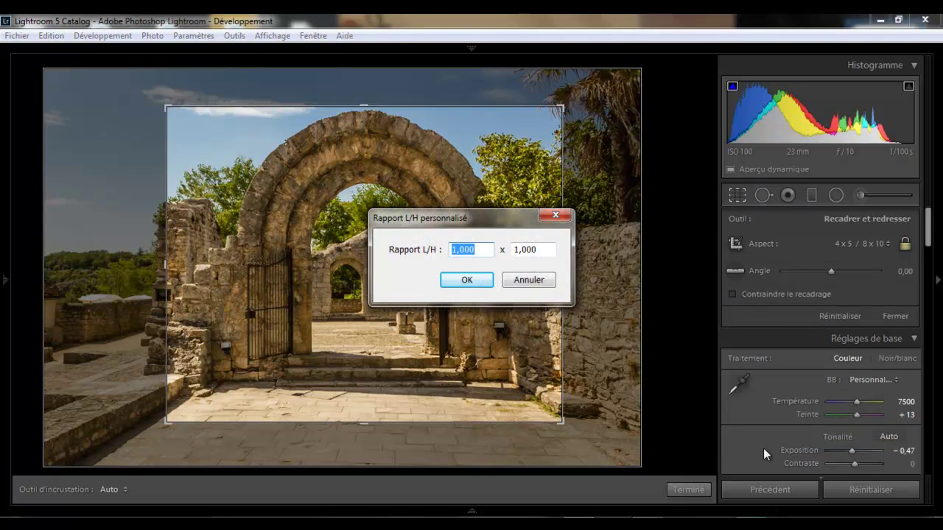
{"action": "left_click", "coordinate": [555, 215]}
Set the crop's aspect ratio to Personnalisé and enlarge the frame to take in more sky, the palm tree and the right-hand wall.
{"action": "left_click", "coordinate": [886, 240]}
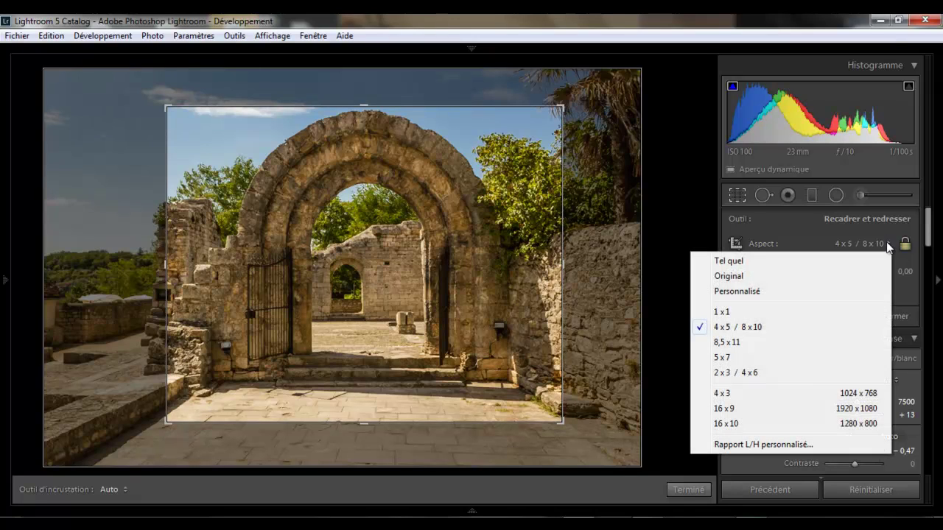
{"action": "left_click", "coordinate": [742, 292]}
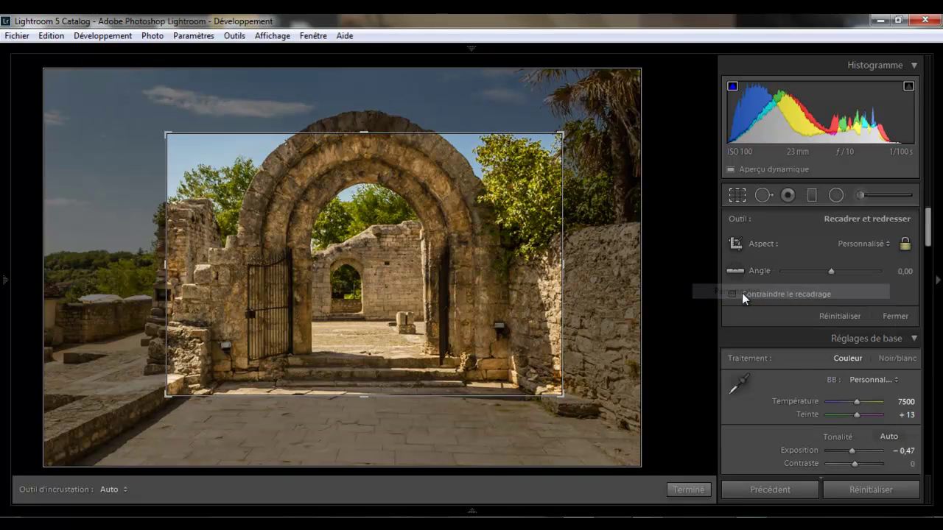
{"action": "left_click_drag", "start_coordinate": [379, 139], "coordinate": [363, 96]}
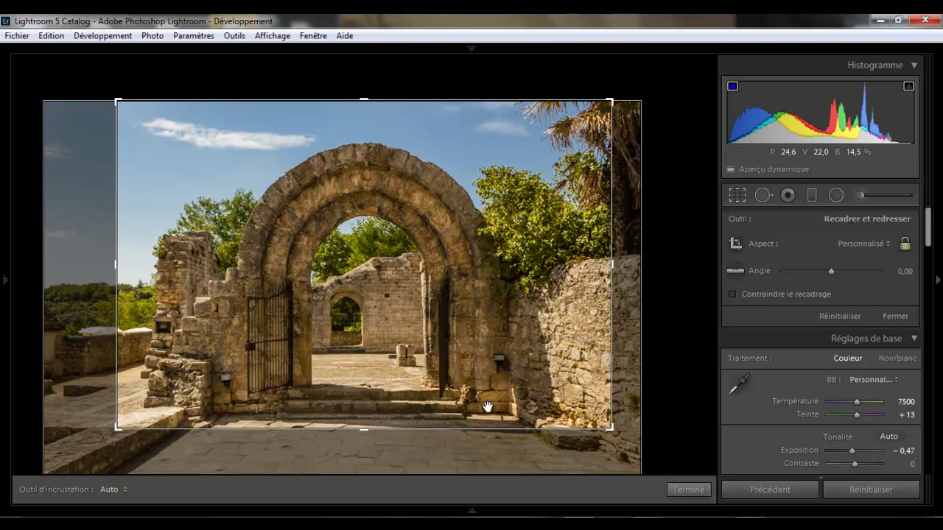
{"action": "left_click_drag", "start_coordinate": [371, 358], "coordinate": [370, 330]}
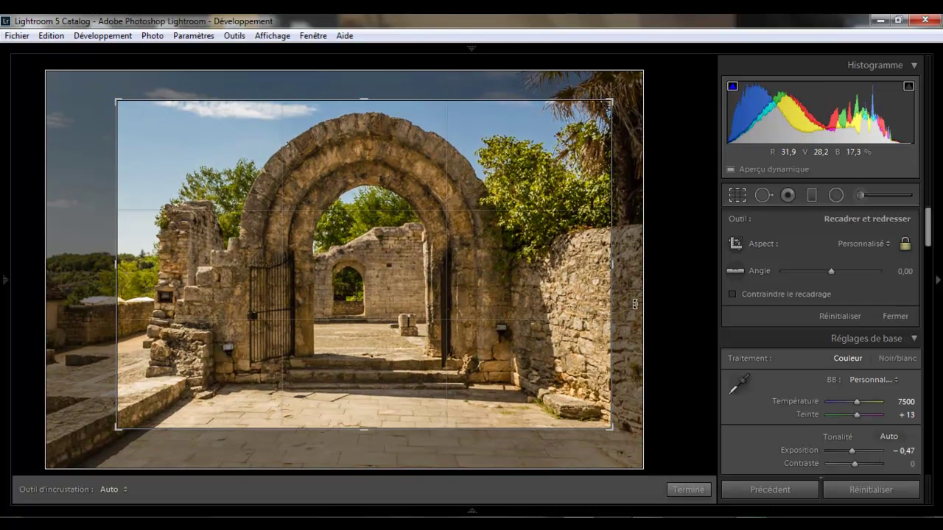
{"action": "left_click_drag", "start_coordinate": [631, 263], "coordinate": [636, 265]}
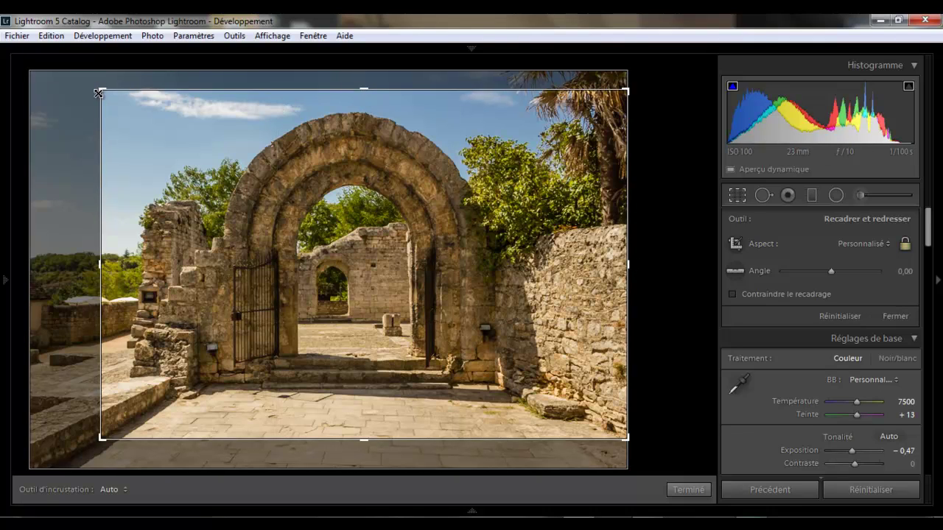
{"action": "left_click_drag", "start_coordinate": [101, 92], "coordinate": [83, 63]}
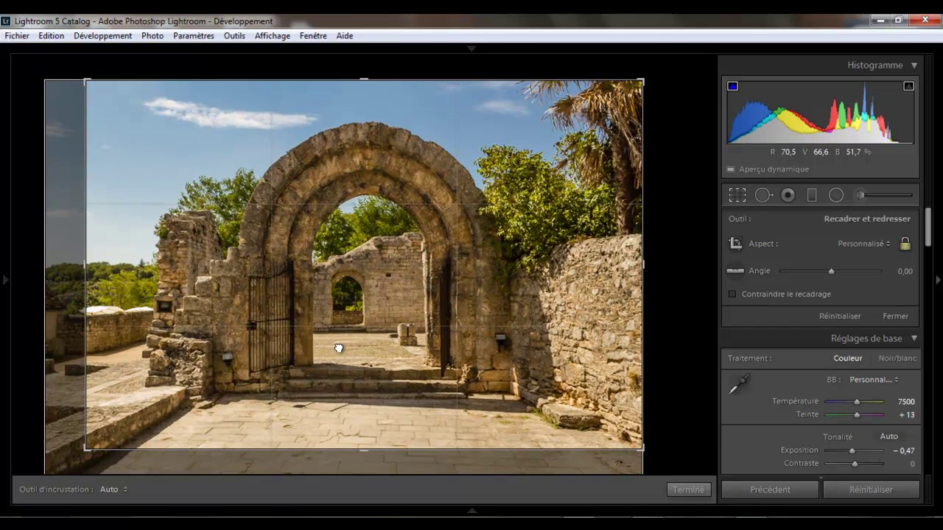
Shift the photo upward inside the crop frame to include more foreground paving, and apply the crop.
{"action": "mouse_move", "coordinate": [327, 346]}
{"action": "left_mouse_down"}
{"action": "mouse_move", "coordinate": [327, 331]}
{"action": "mouse_move", "coordinate": [309, 347]}
{"action": "left_mouse_up"}
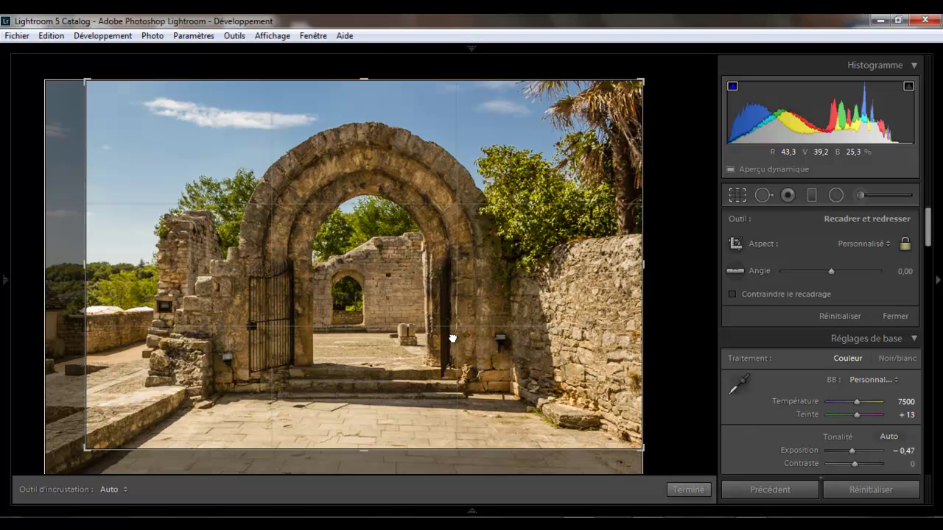
{"action": "left_click_drag", "start_coordinate": [452, 339], "coordinate": [432, 335]}
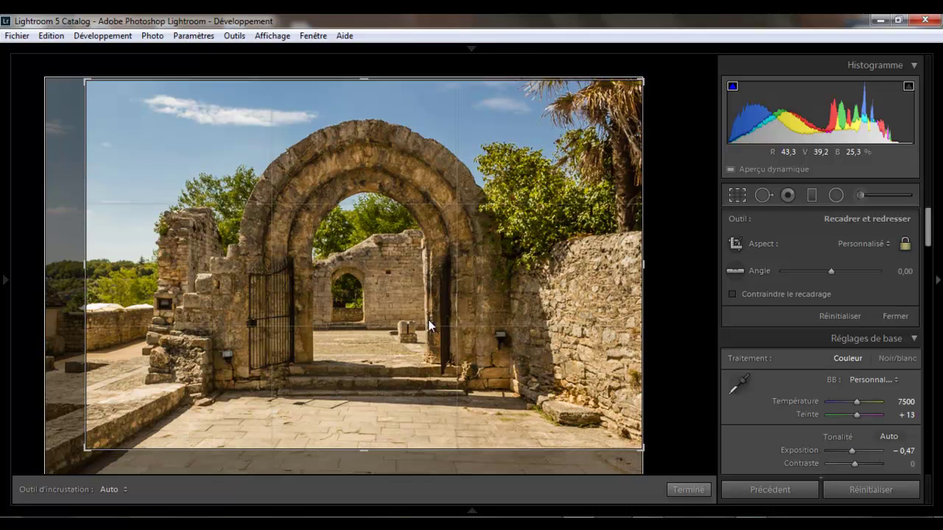
{"action": "left_click_drag", "start_coordinate": [428, 319], "coordinate": [425, 346]}
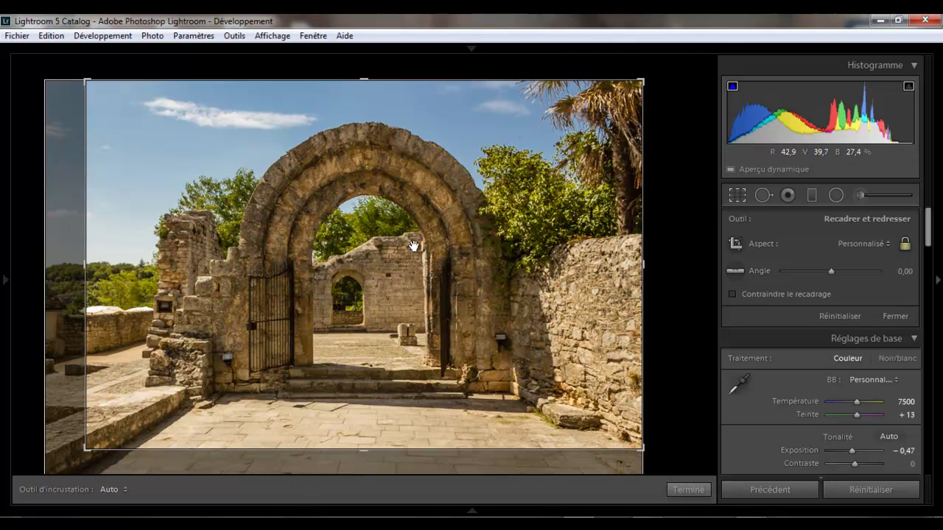
{"action": "left_click_drag", "start_coordinate": [388, 331], "coordinate": [395, 252]}
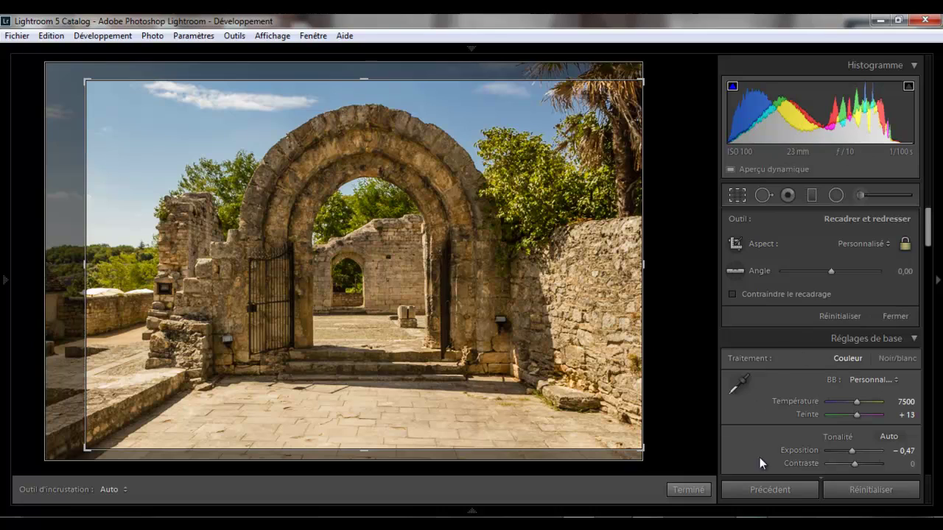
{"action": "left_click", "coordinate": [697, 490]}
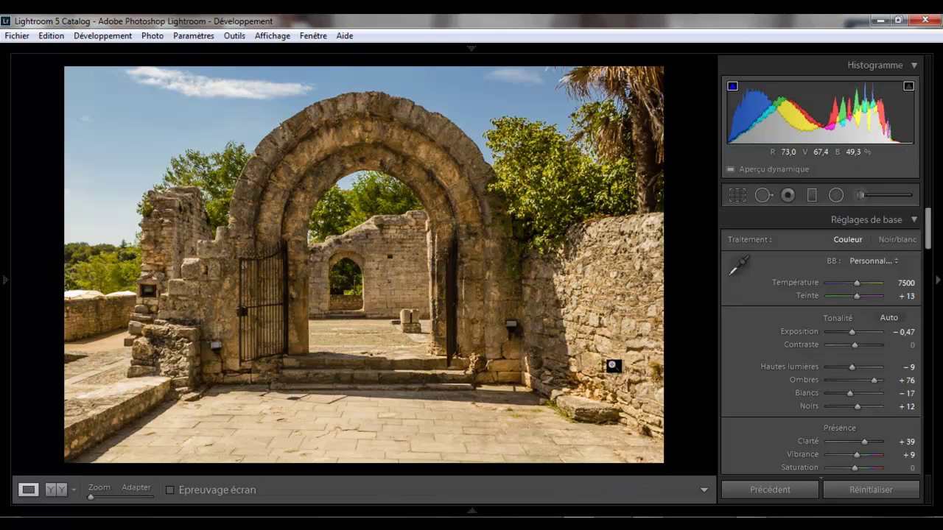
Compare the photo before and after editing side by side, and return to the single-image view.
{"action": "left_click", "coordinate": [56, 491]}
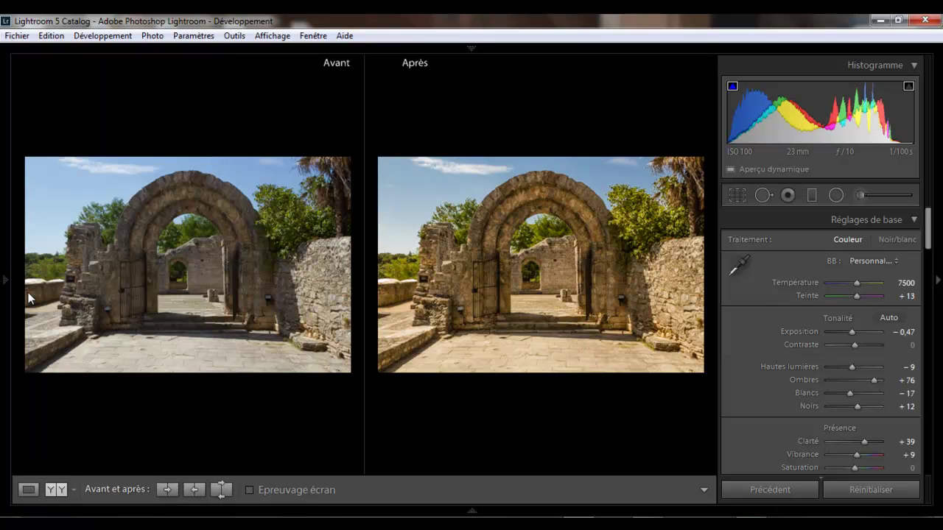
{"action": "left_click", "coordinate": [28, 489]}
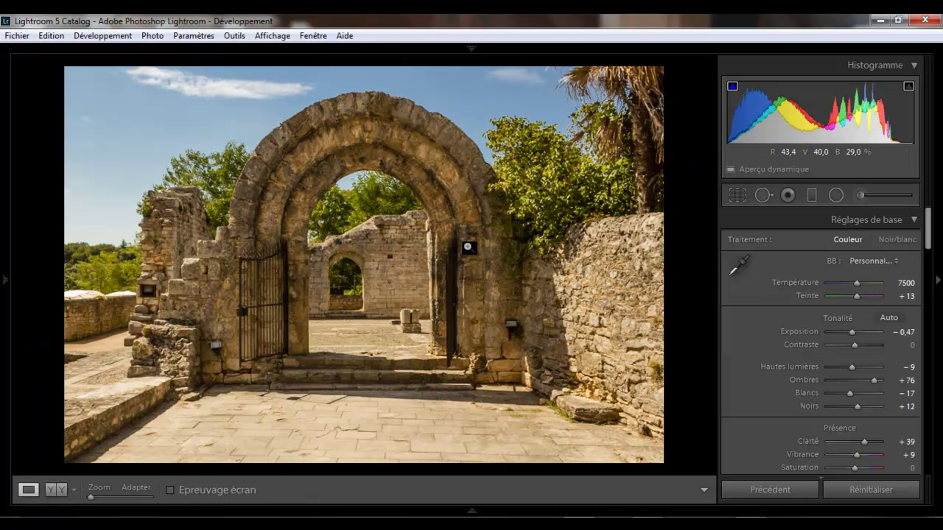
Draw a graduated filter from the photo's lower edge up to the arch's steps, and lower its starting line slightly.
{"action": "left_click", "coordinate": [813, 195]}
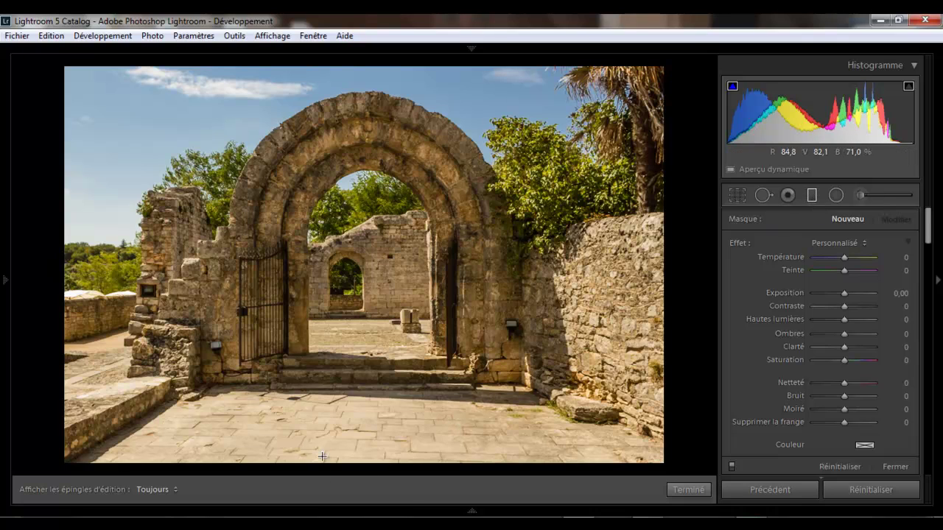
{"action": "left_click_drag", "start_coordinate": [323, 460], "coordinate": [326, 383]}
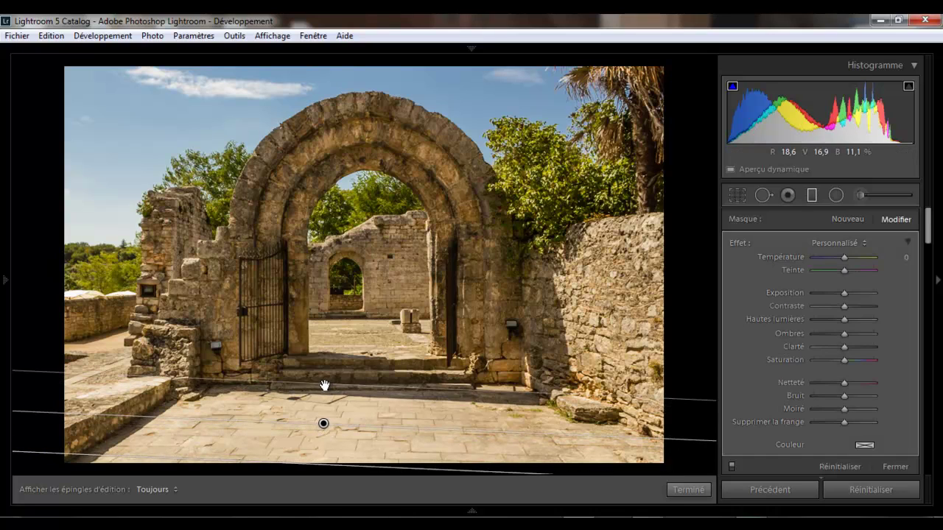
{"action": "mouse_move", "coordinate": [303, 463]}
{"action": "left_mouse_down"}
{"action": "mouse_move", "coordinate": [297, 477]}
{"action": "mouse_move", "coordinate": [322, 466]}
{"action": "left_mouse_up"}
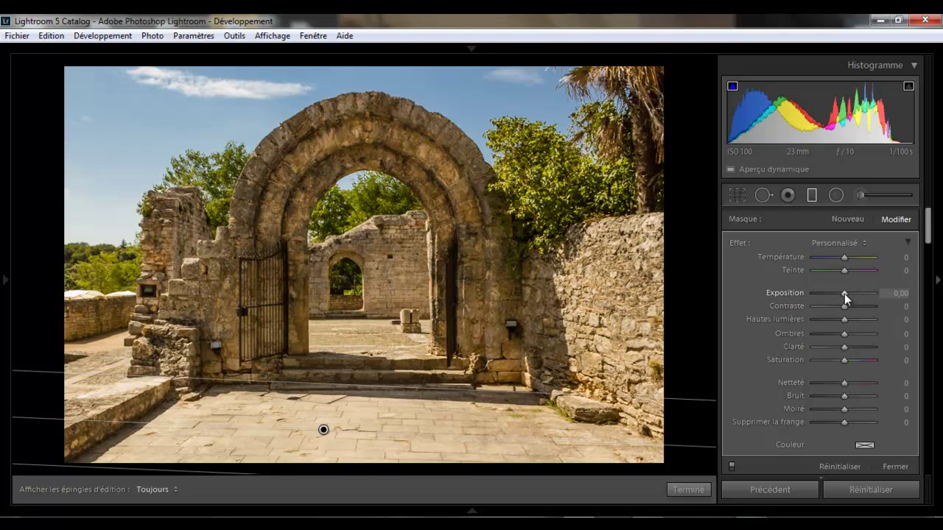
Set the paving filter's exposure to −1,00, narrow its transition by raising the lower line, and finish the filter.
{"action": "left_click_drag", "start_coordinate": [846, 294], "coordinate": [838, 295]}
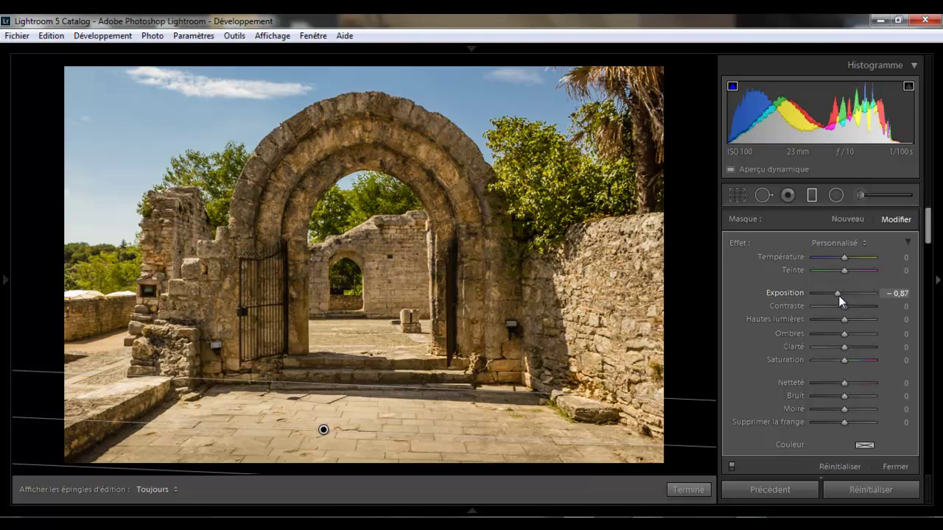
{"action": "left_click", "coordinate": [898, 294]}
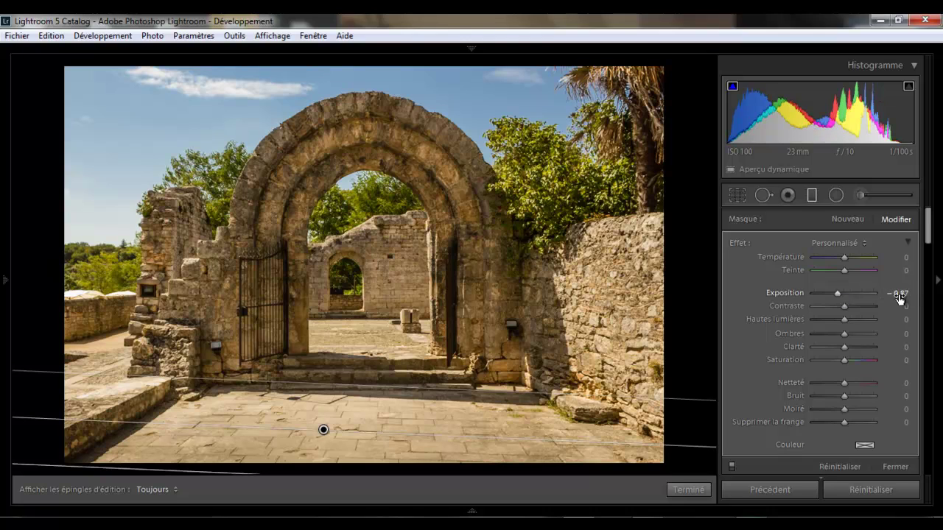
{"action": "type", "text": "1"}
{"action": "key", "text": "Return"}
{"action": "left_click_drag", "start_coordinate": [240, 473], "coordinate": [275, 425]}
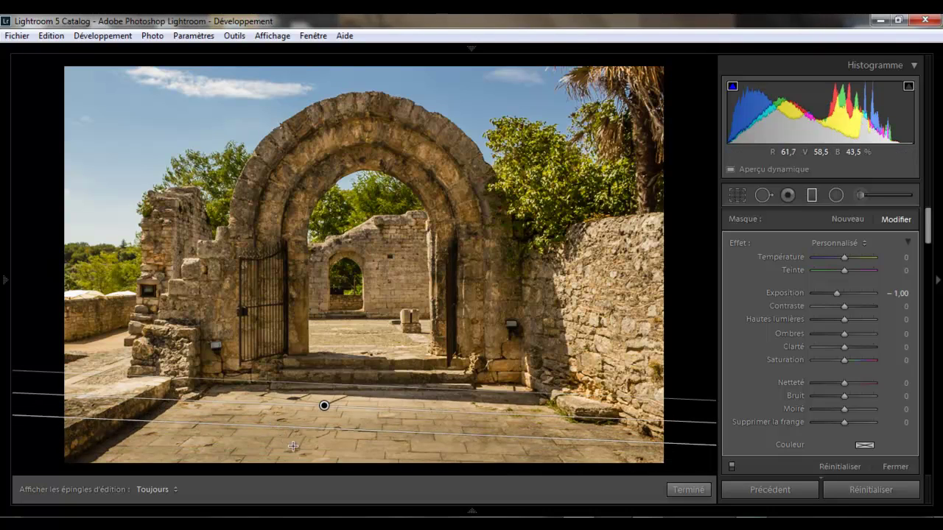
{"action": "left_click", "coordinate": [688, 489]}
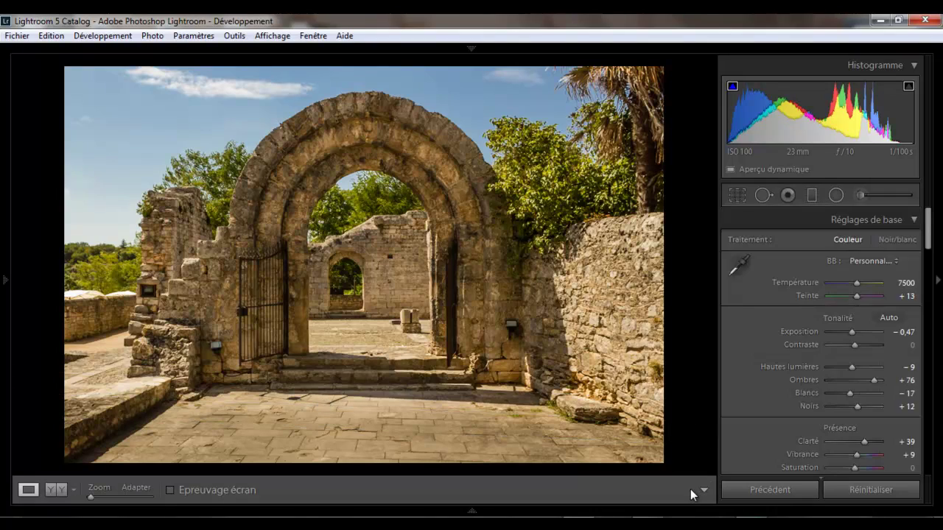
Add a slanted graduated filter inward from the photo's left edge with an exposure of −1,00.
{"action": "left_click", "coordinate": [810, 196]}
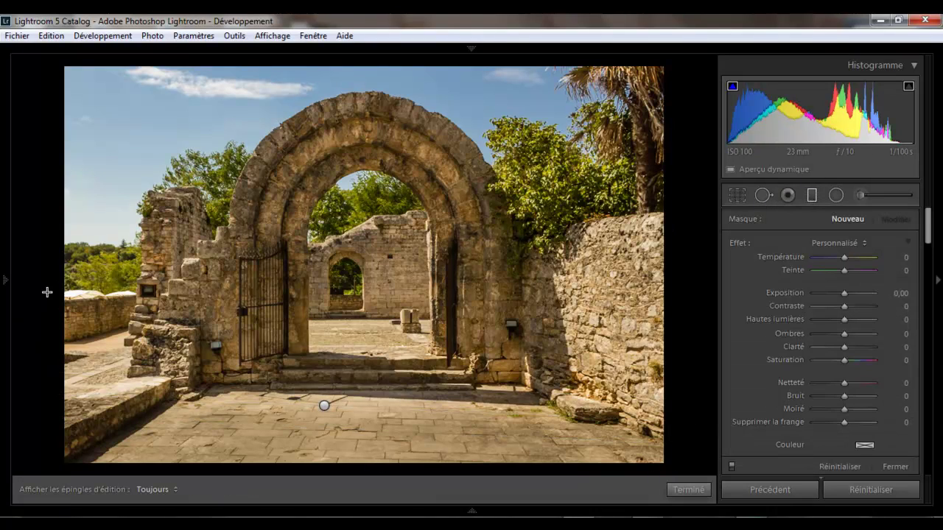
{"action": "left_click_drag", "start_coordinate": [47, 293], "coordinate": [137, 273]}
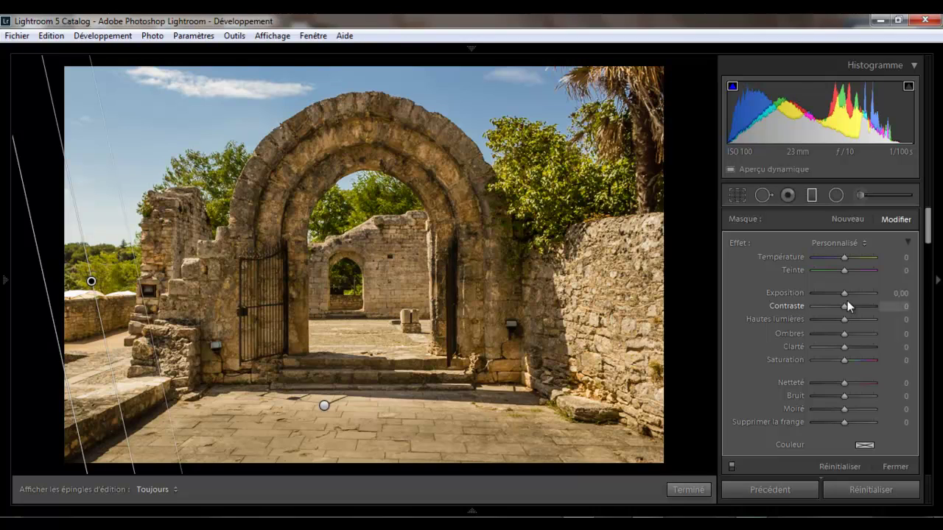
{"action": "left_click", "coordinate": [899, 293]}
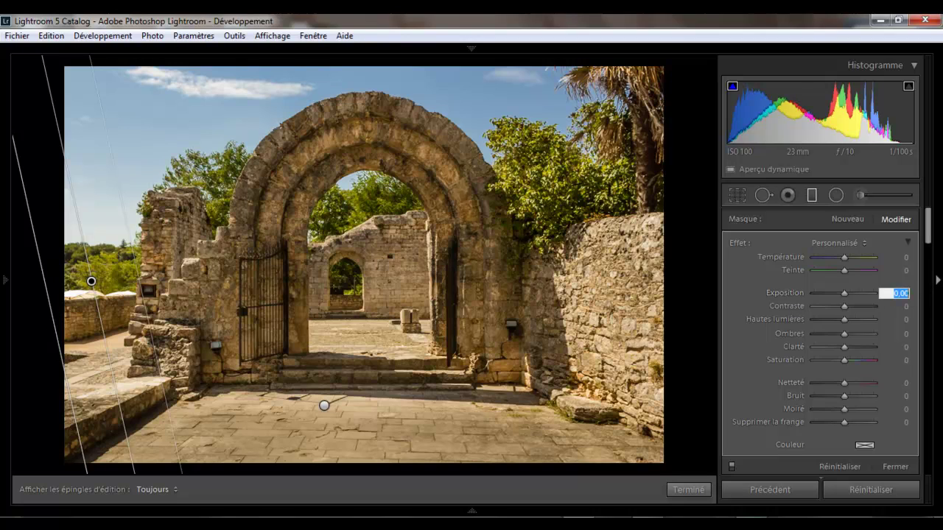
{"action": "type", "text": "-1"}
{"action": "key", "text": "Return"}
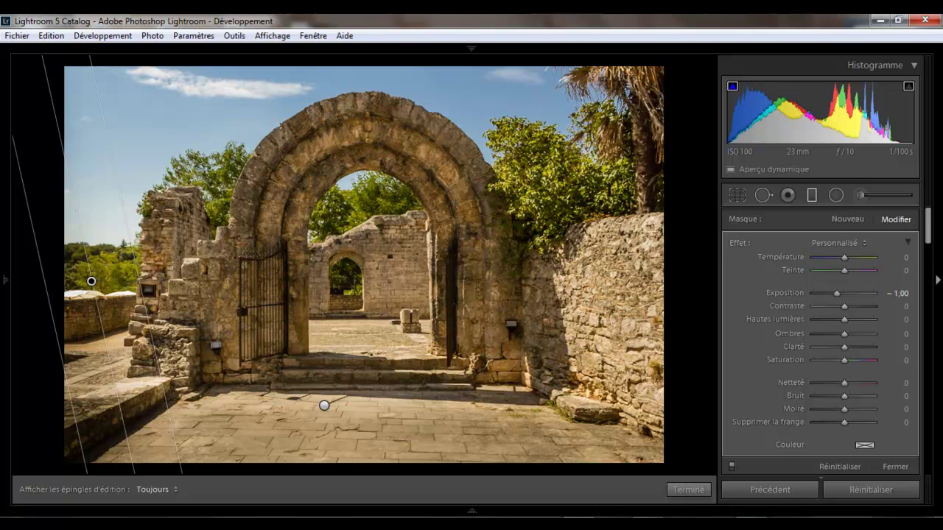
{"action": "left_click", "coordinate": [693, 490]}
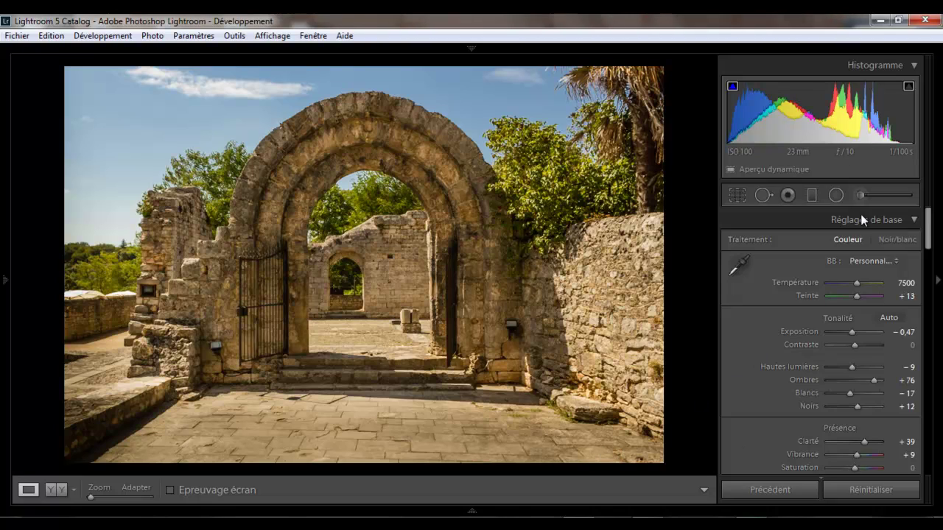
Remove the graduated filter from the photo's left edge.
{"action": "left_click", "coordinate": [810, 194]}
{"action": "left_click_drag", "start_coordinate": [92, 282], "coordinate": [105, 283]}
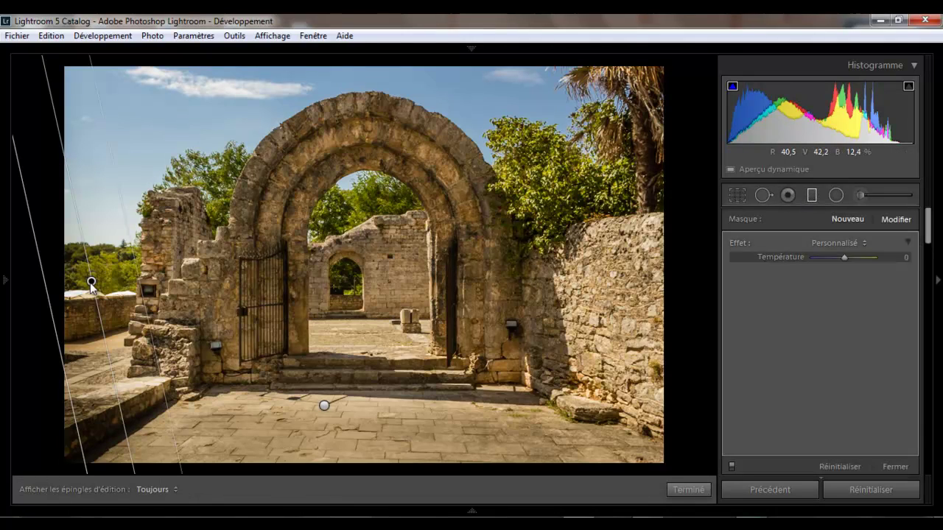
{"action": "key", "text": "ctrl+z"}
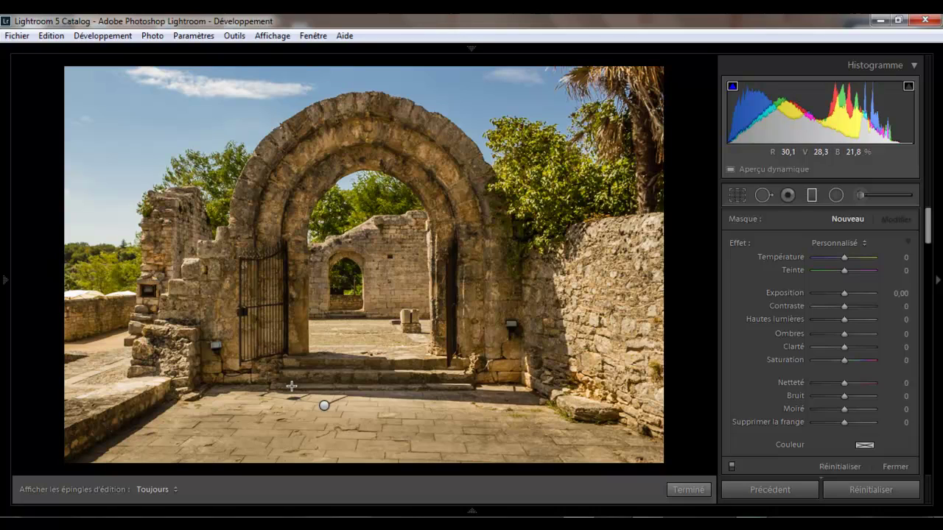
Paint an adjustment brush mask over the sunlit stone wall beside the arch and set its exposure to −0,14.
{"action": "left_click", "coordinate": [859, 194]}
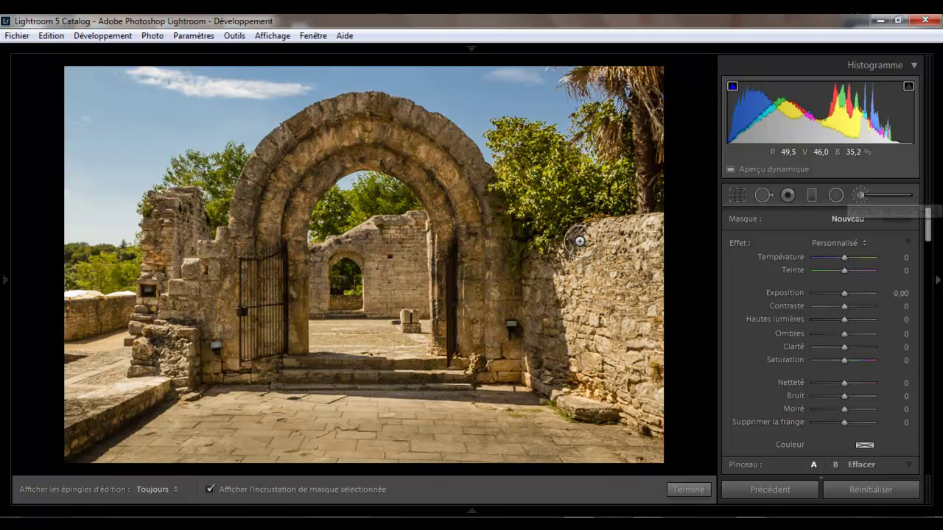
{"action": "mouse_move", "coordinate": [568, 242]}
{"action": "left_mouse_down"}
{"action": "mouse_move", "coordinate": [595, 396]}
{"action": "mouse_move", "coordinate": [662, 424]}
{"action": "mouse_move", "coordinate": [647, 345]}
{"action": "mouse_move", "coordinate": [654, 235]}
{"action": "mouse_move", "coordinate": [589, 232]}
{"action": "mouse_move", "coordinate": [567, 244]}
{"action": "mouse_move", "coordinate": [644, 243]}
{"action": "mouse_move", "coordinate": [598, 274]}
{"action": "mouse_move", "coordinate": [596, 290]}
{"action": "mouse_move", "coordinate": [626, 315]}
{"action": "mouse_move", "coordinate": [629, 382]}
{"action": "mouse_move", "coordinate": [665, 363]}
{"action": "mouse_move", "coordinate": [655, 259]}
{"action": "left_mouse_up"}
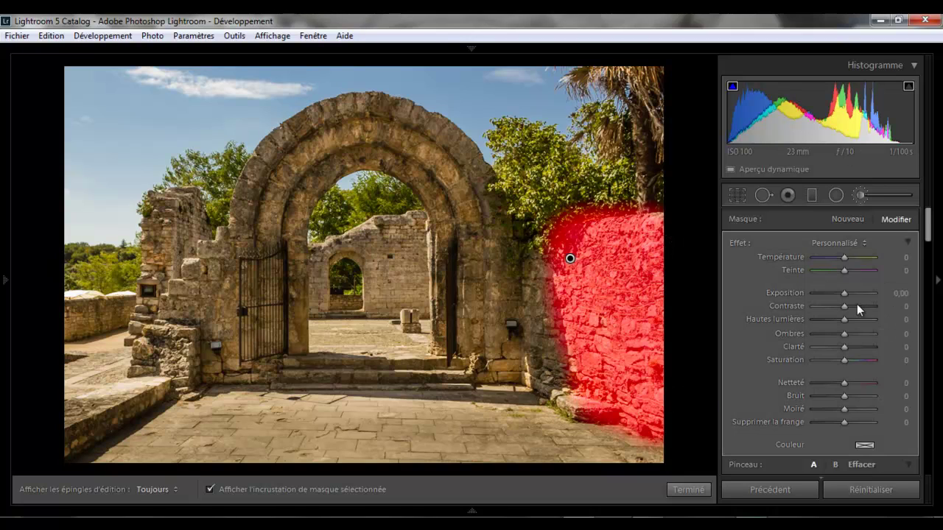
{"action": "left_click_drag", "start_coordinate": [845, 294], "coordinate": [844, 294]}
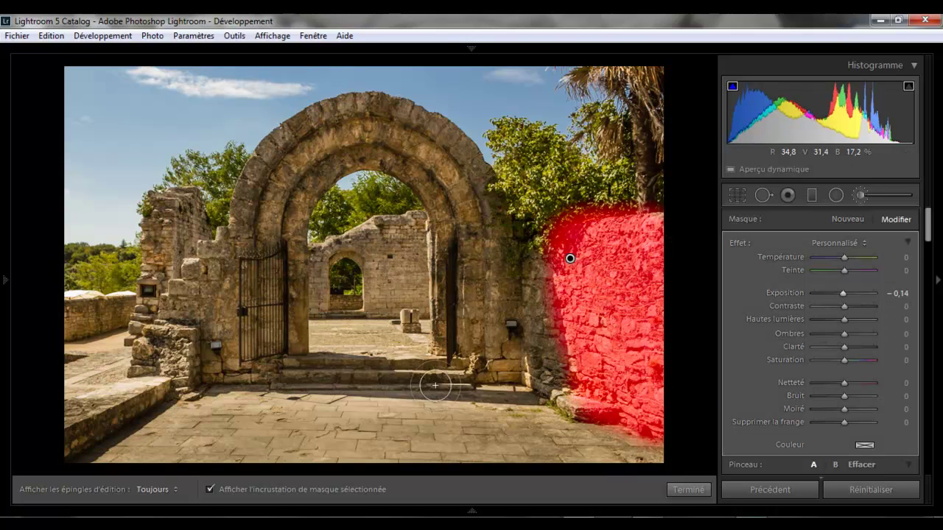
Toggle the selected mask's overlay on the wall and leave it hidden.
{"action": "left_click", "coordinate": [211, 490]}
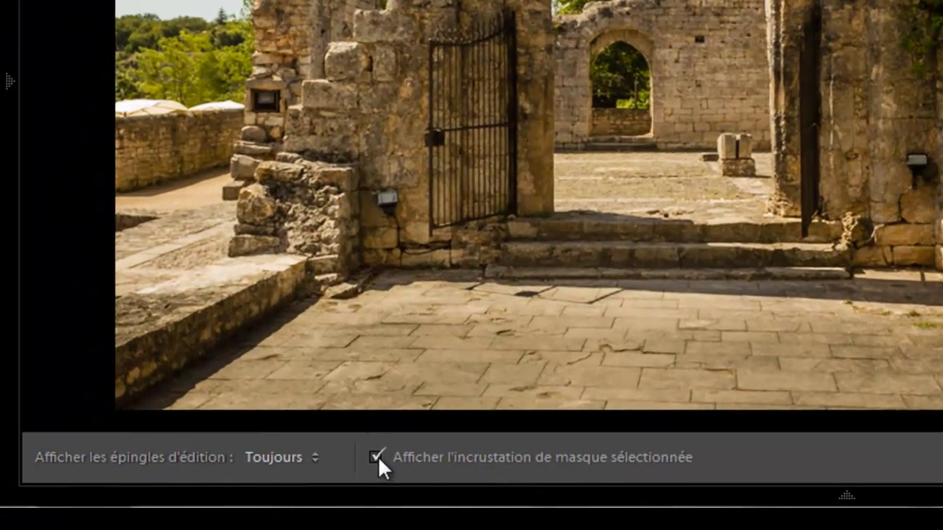
{"action": "left_click", "coordinate": [377, 457]}
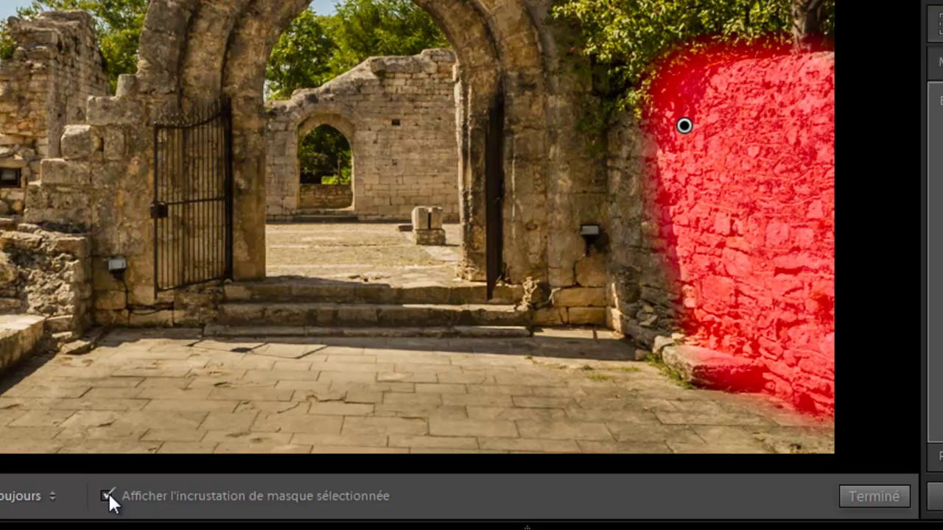
{"action": "left_click", "coordinate": [108, 492]}
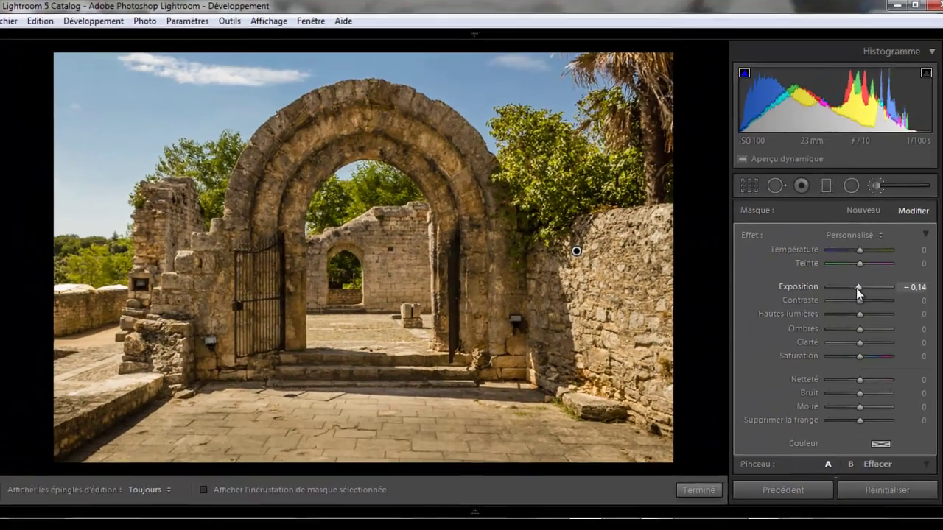
Set the wall brush's exposure to −0,51 and its clarity to 45, and finish the brush adjustment.
{"action": "left_click_drag", "start_coordinate": [844, 293], "coordinate": [840, 298]}
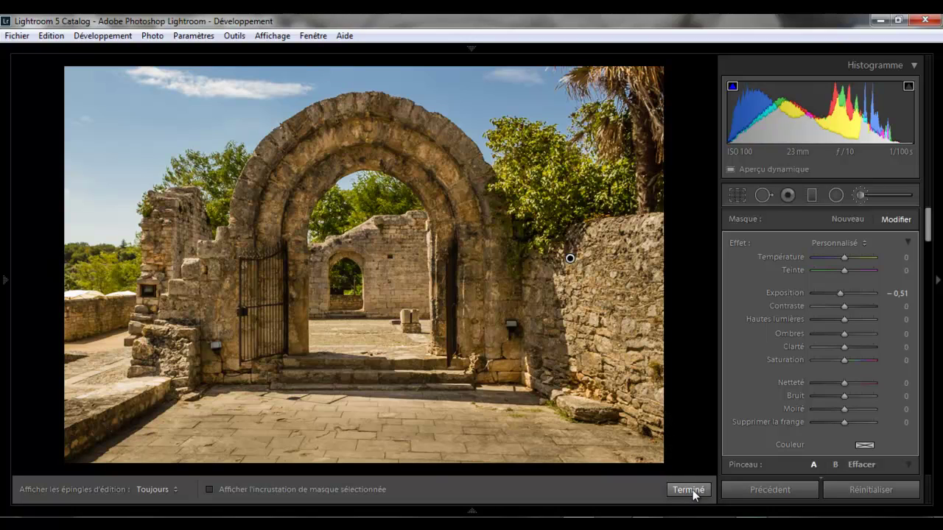
{"action": "mouse_move", "coordinate": [844, 347]}
{"action": "left_mouse_down"}
{"action": "mouse_move", "coordinate": [836, 350]}
{"action": "mouse_move", "coordinate": [858, 351]}
{"action": "left_mouse_up"}
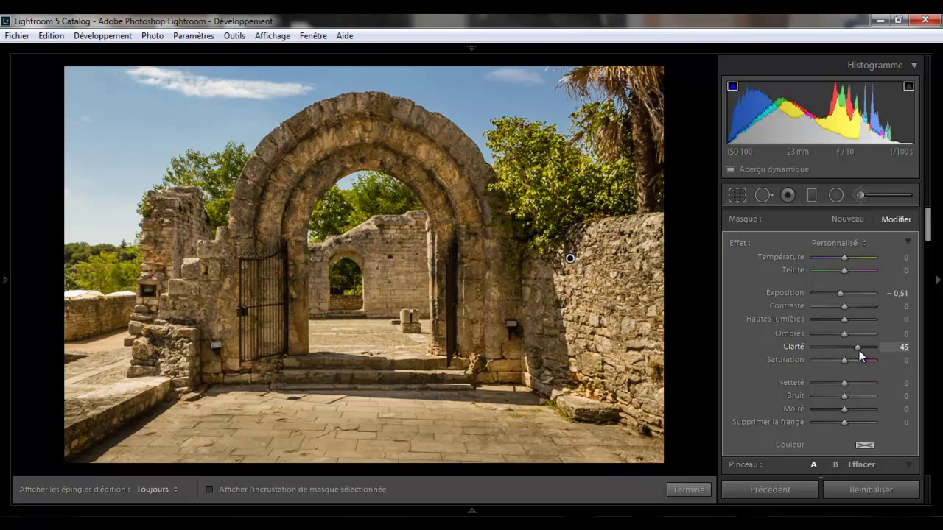
{"action": "left_click", "coordinate": [688, 490]}
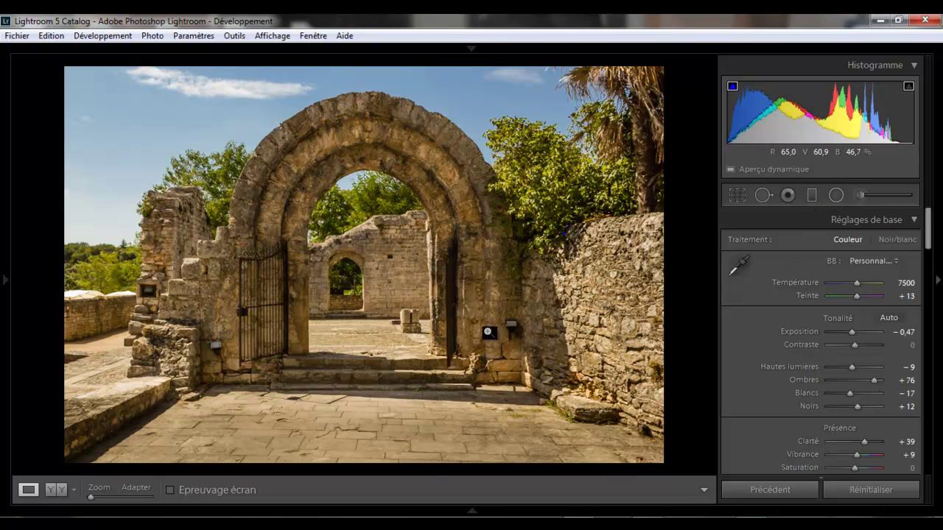
Delete the brush adjustment from the stone wall.
{"action": "left_click", "coordinate": [859, 195]}
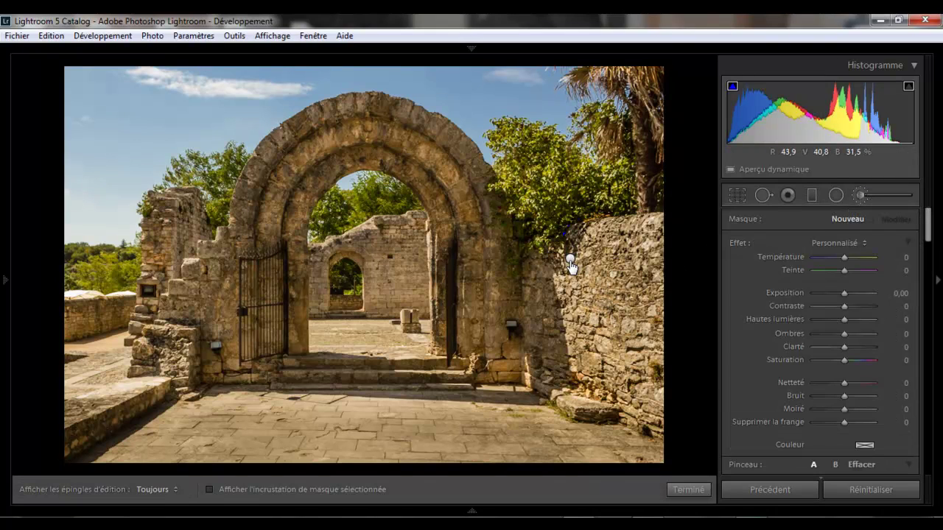
{"action": "mouse_move", "coordinate": [571, 259]}
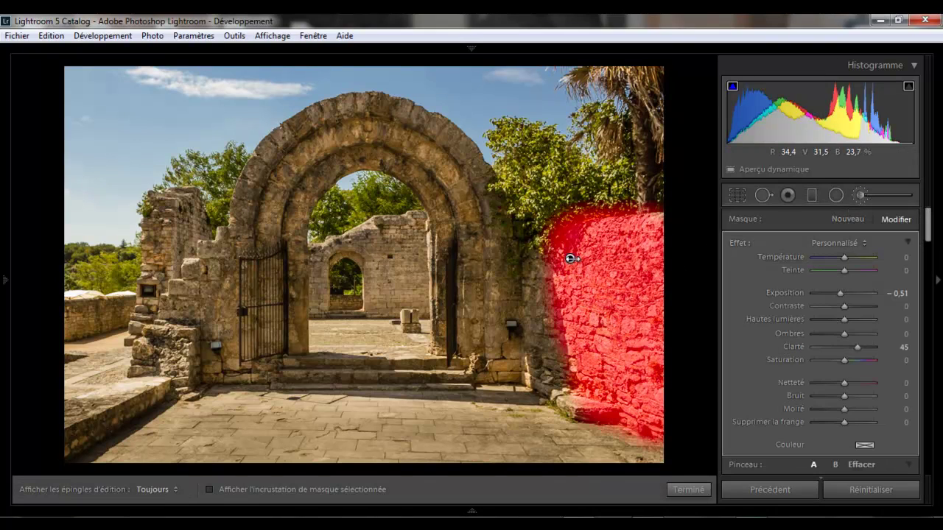
{"action": "key", "text": "Delete"}
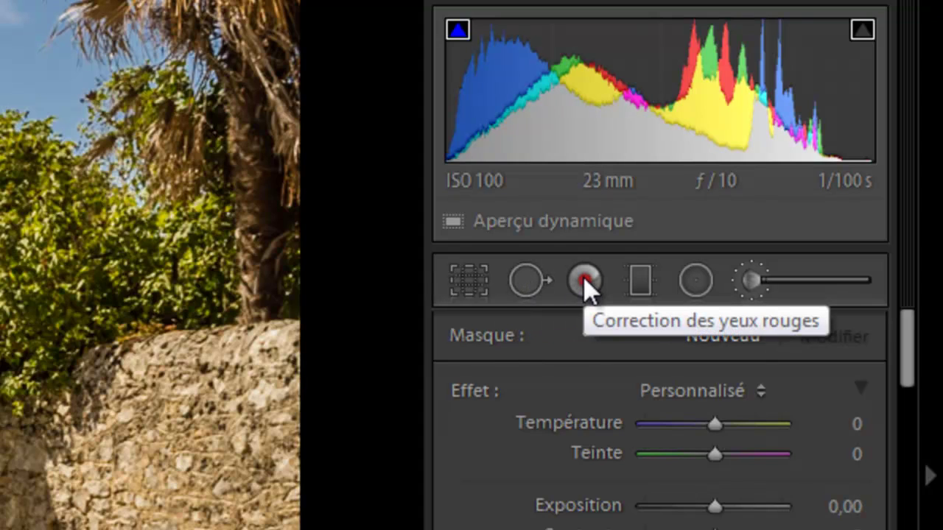
Draw a graduated filter from the photo's upper edge down to mid-arch with exposure −0,78, clarity 84 and sharpness 56.
{"action": "left_click", "coordinate": [640, 280]}
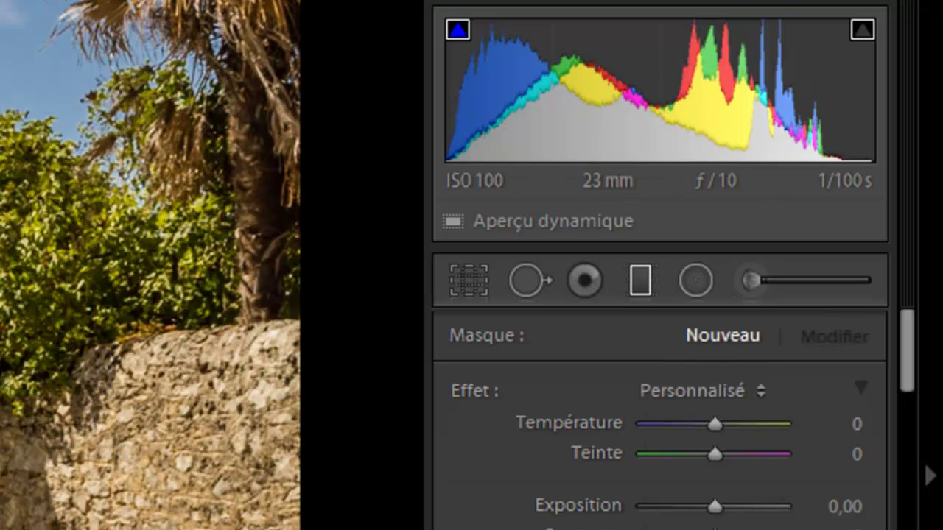
{"action": "left_click_drag", "start_coordinate": [177, 117], "coordinate": [189, 273]}
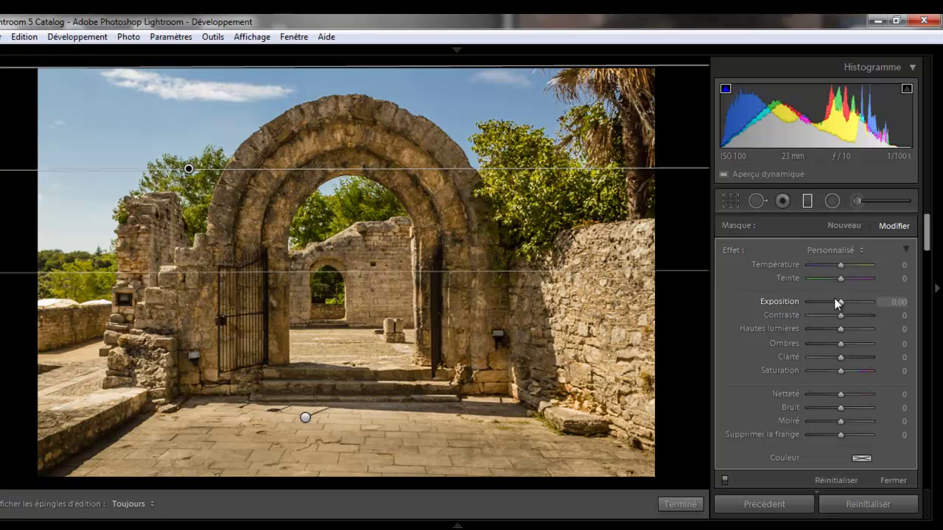
{"action": "left_click_drag", "start_coordinate": [840, 301], "coordinate": [831, 302]}
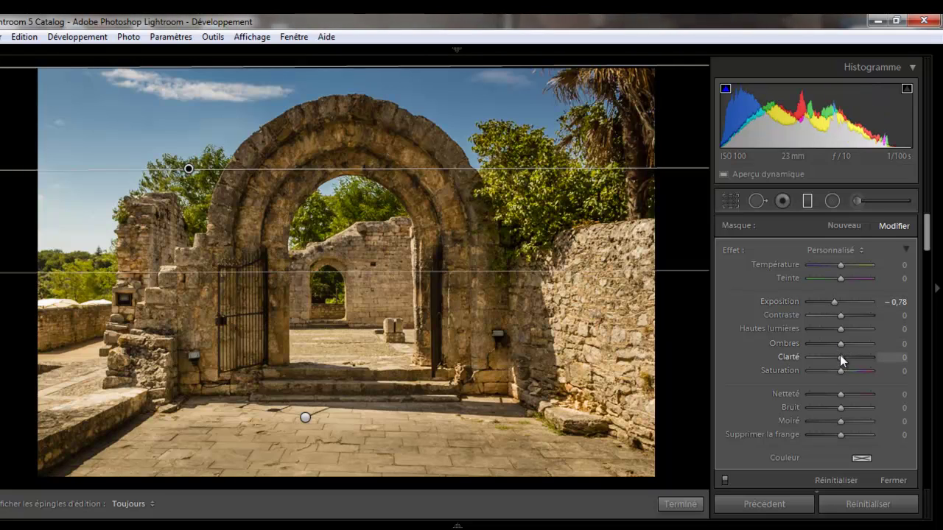
{"action": "left_click_drag", "start_coordinate": [839, 355], "coordinate": [866, 358]}
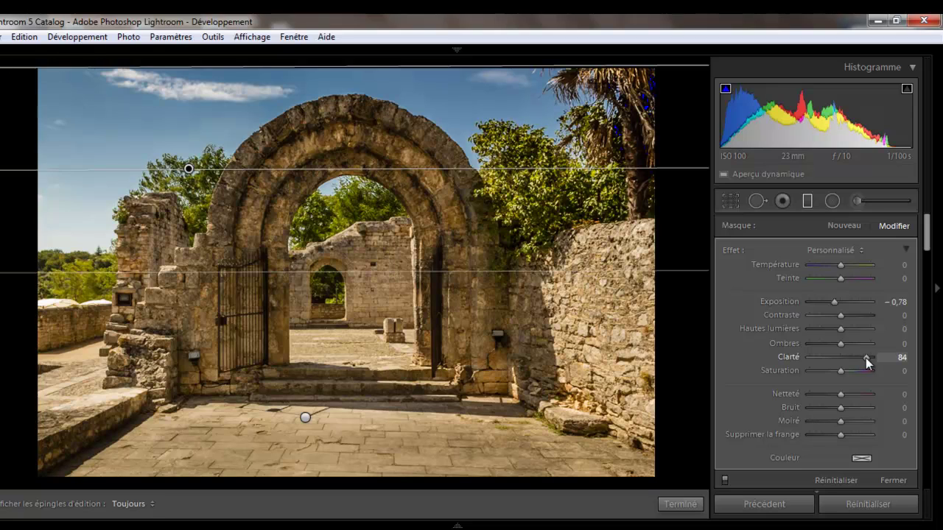
{"action": "left_click_drag", "start_coordinate": [841, 395], "coordinate": [858, 394]}
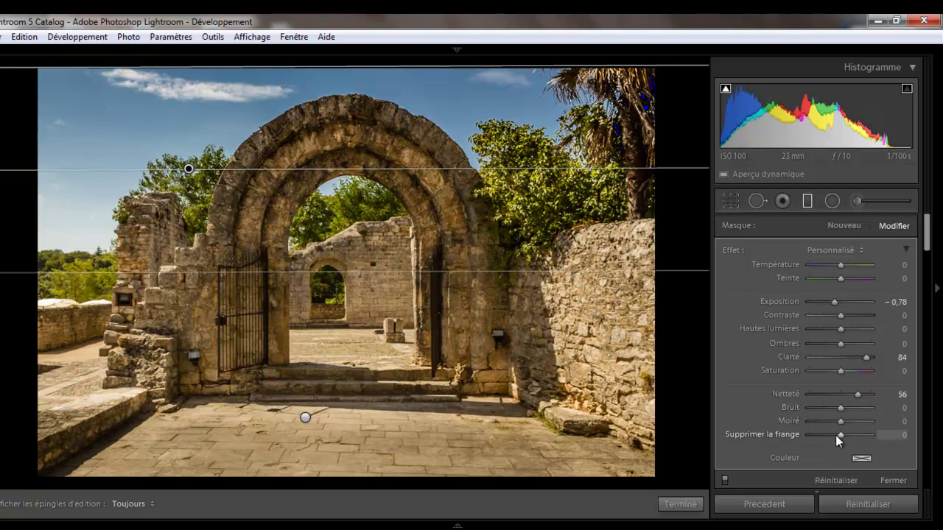
View the sky filter's colour effect choices without picking one, and finish the graduated filter.
{"action": "scroll", "coordinate": [926, 243], "scroll_direction": "down", "scroll_amount": 3}
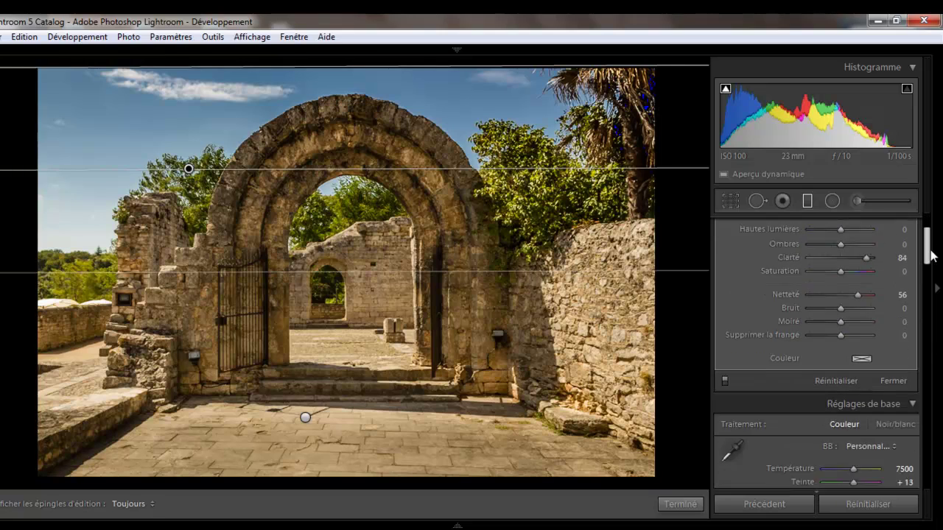
{"action": "mouse_move", "coordinate": [935, 255]}
{"action": "left_mouse_down"}
{"action": "mouse_move", "coordinate": [933, 235]}
{"action": "mouse_move", "coordinate": [937, 249]}
{"action": "left_mouse_up"}
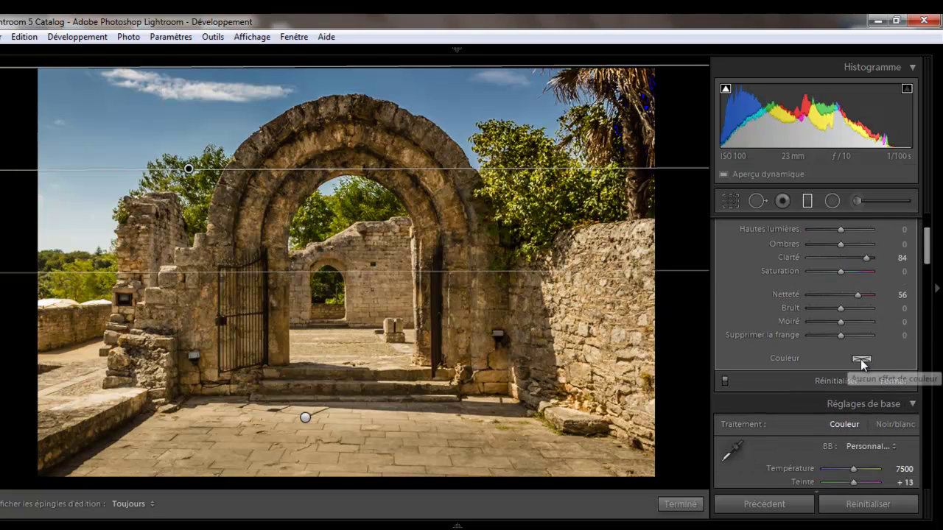
{"action": "left_click", "coordinate": [861, 359]}
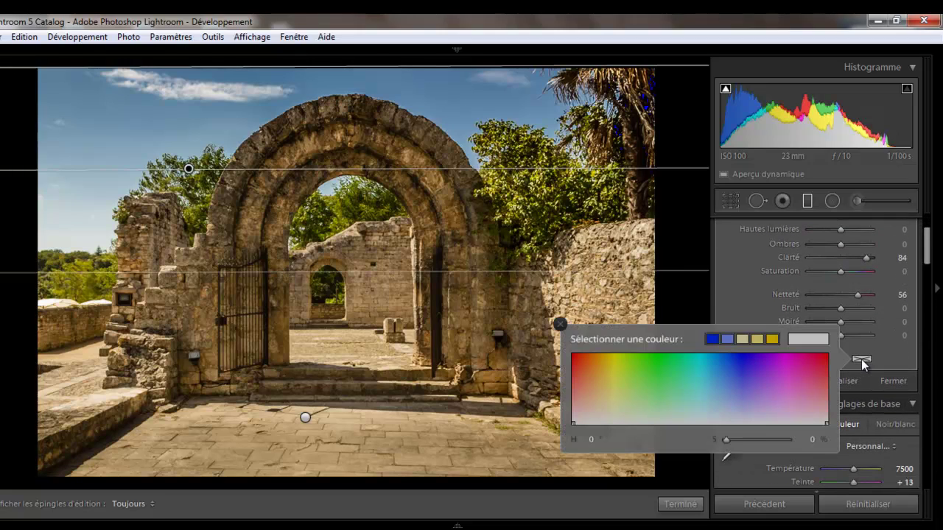
{"action": "left_click", "coordinate": [560, 324]}
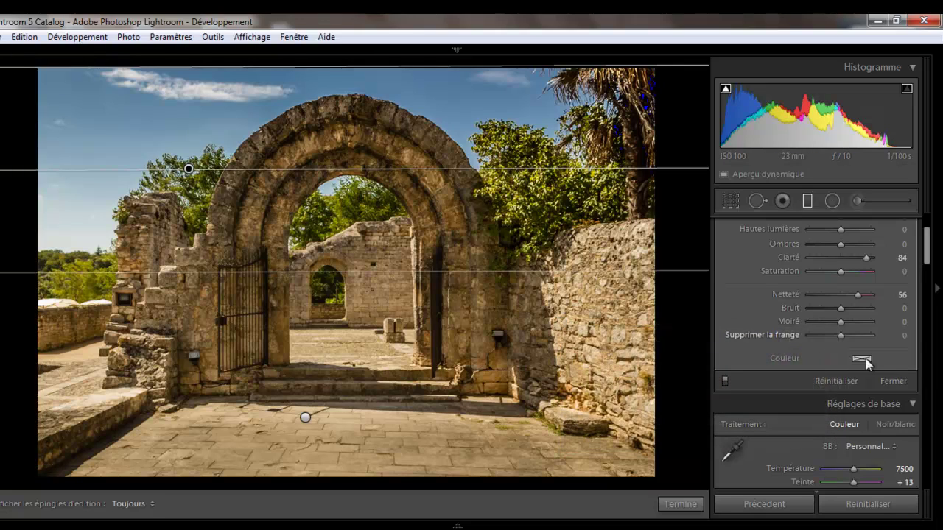
{"action": "left_click_drag", "start_coordinate": [928, 240], "coordinate": [928, 224]}
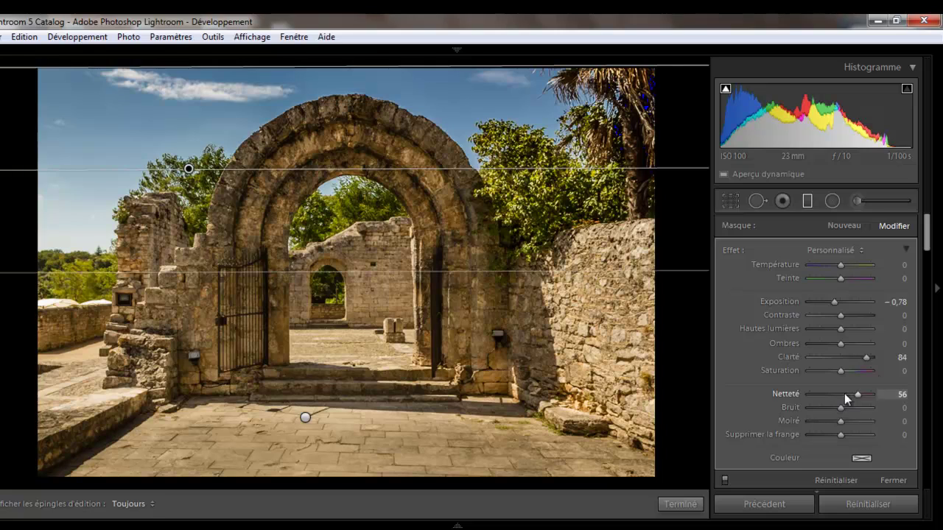
{"action": "left_click", "coordinate": [679, 504]}
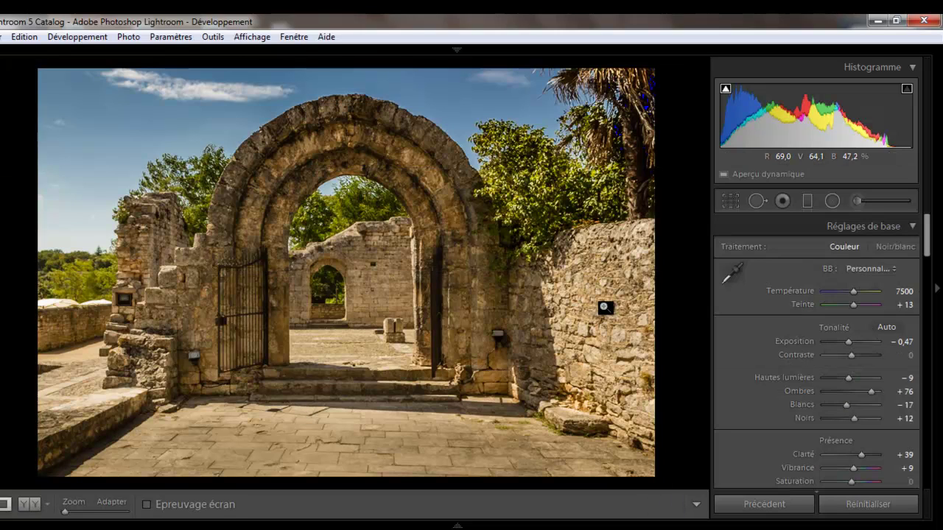
Compare the photo before and after the edits side by side, and return to the single-image view.
{"action": "left_click", "coordinate": [33, 505]}
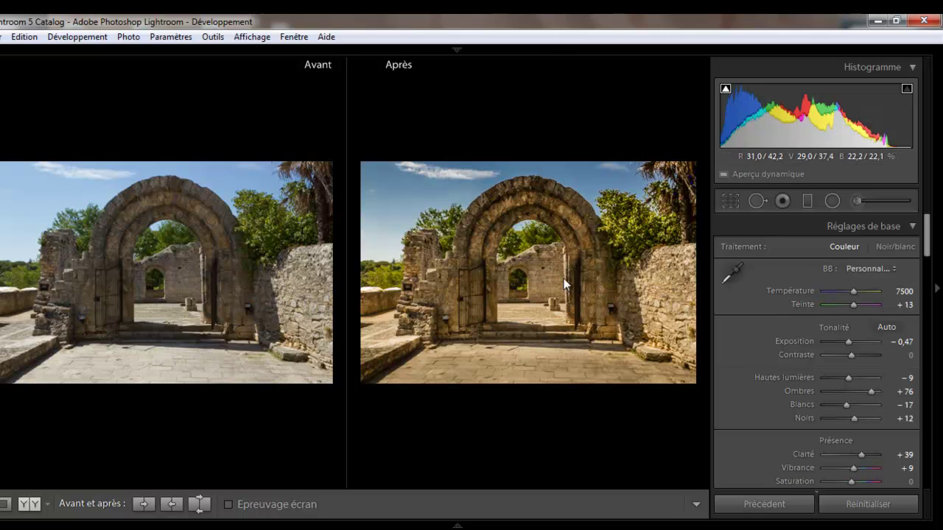
{"action": "left_click", "coordinate": [6, 507]}
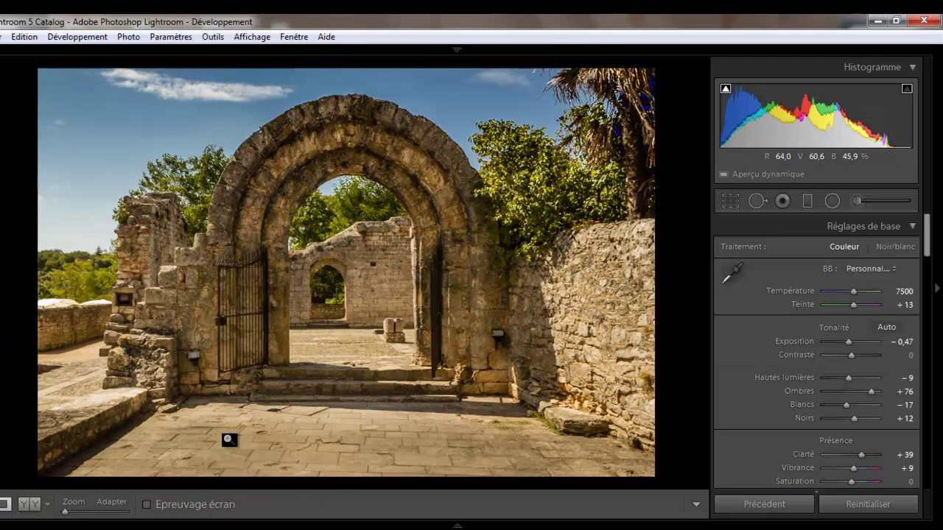